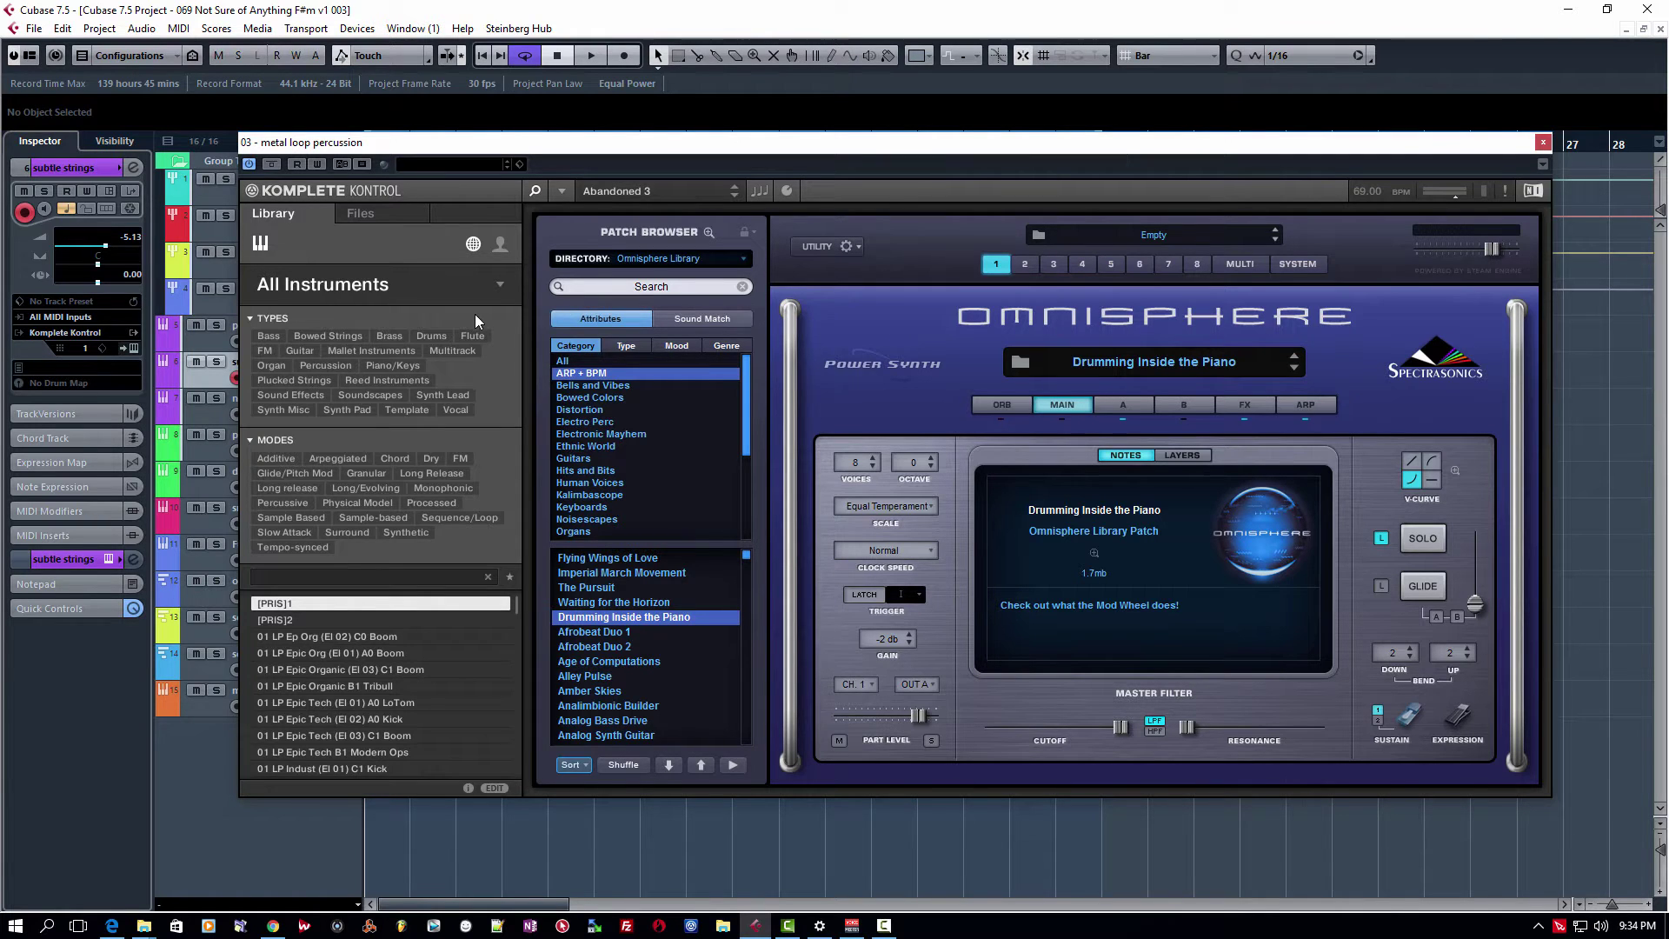
Browse the installed instrument products such as Serum and Spire in the All Instruments picker.
{"action": "left_click", "coordinate": [492, 285]}
{"action": "scroll", "coordinate": [432, 536], "scroll_direction": "down", "scroll_amount": 1}
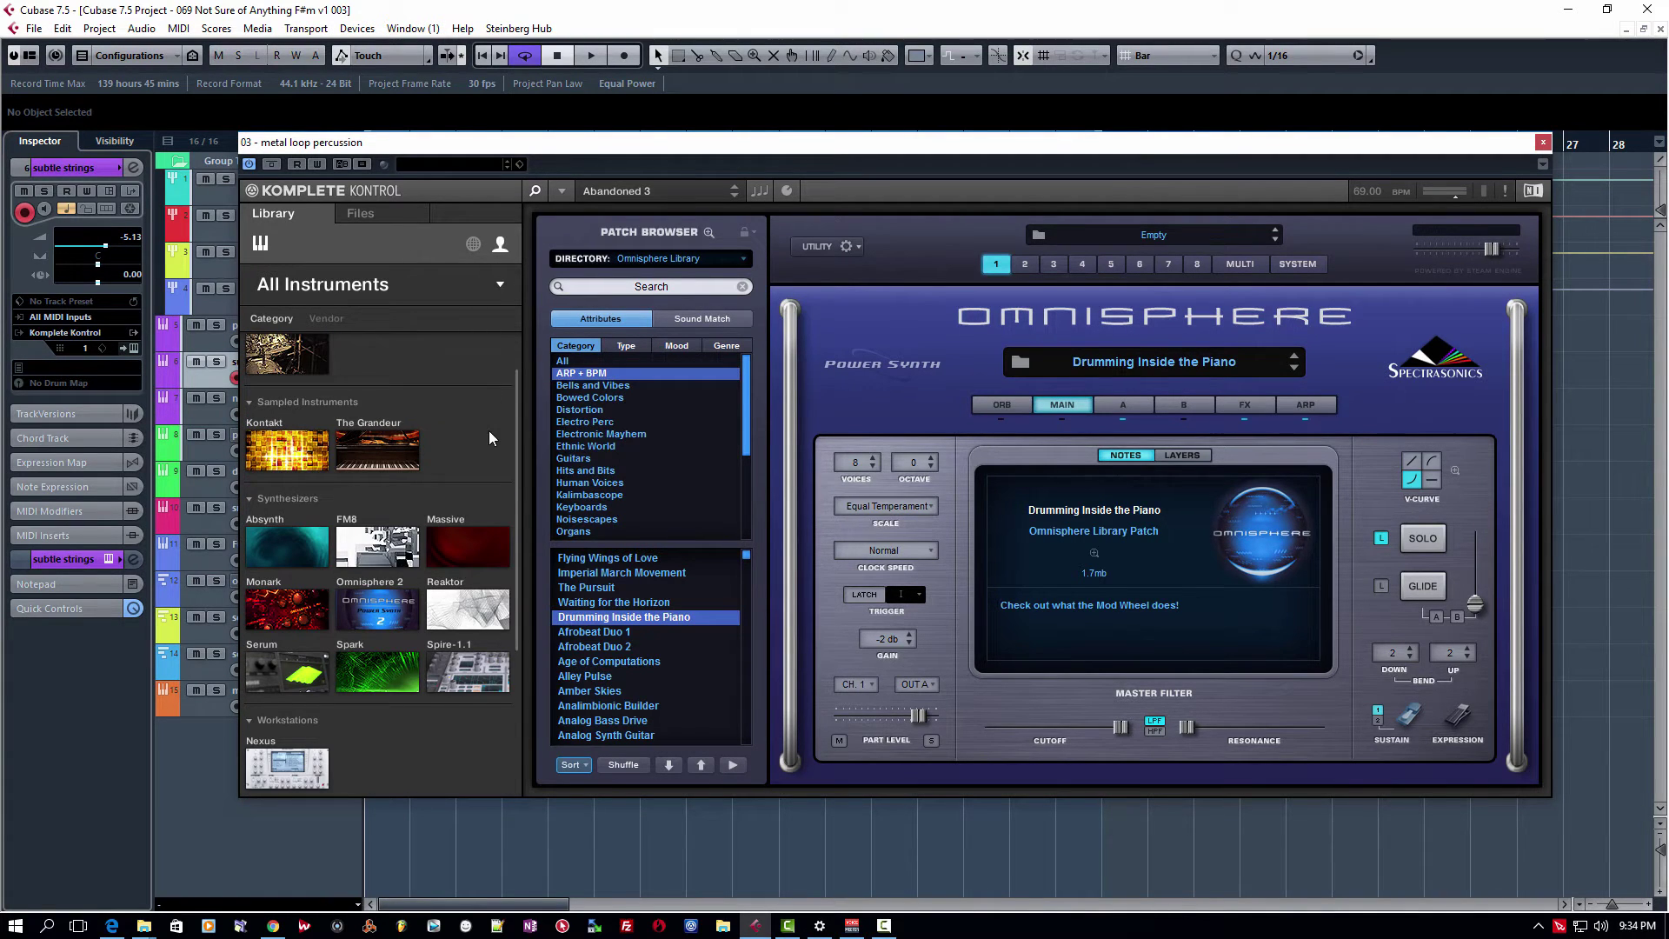
{"action": "scroll", "coordinate": [488, 430], "scroll_direction": "down", "scroll_amount": 3}
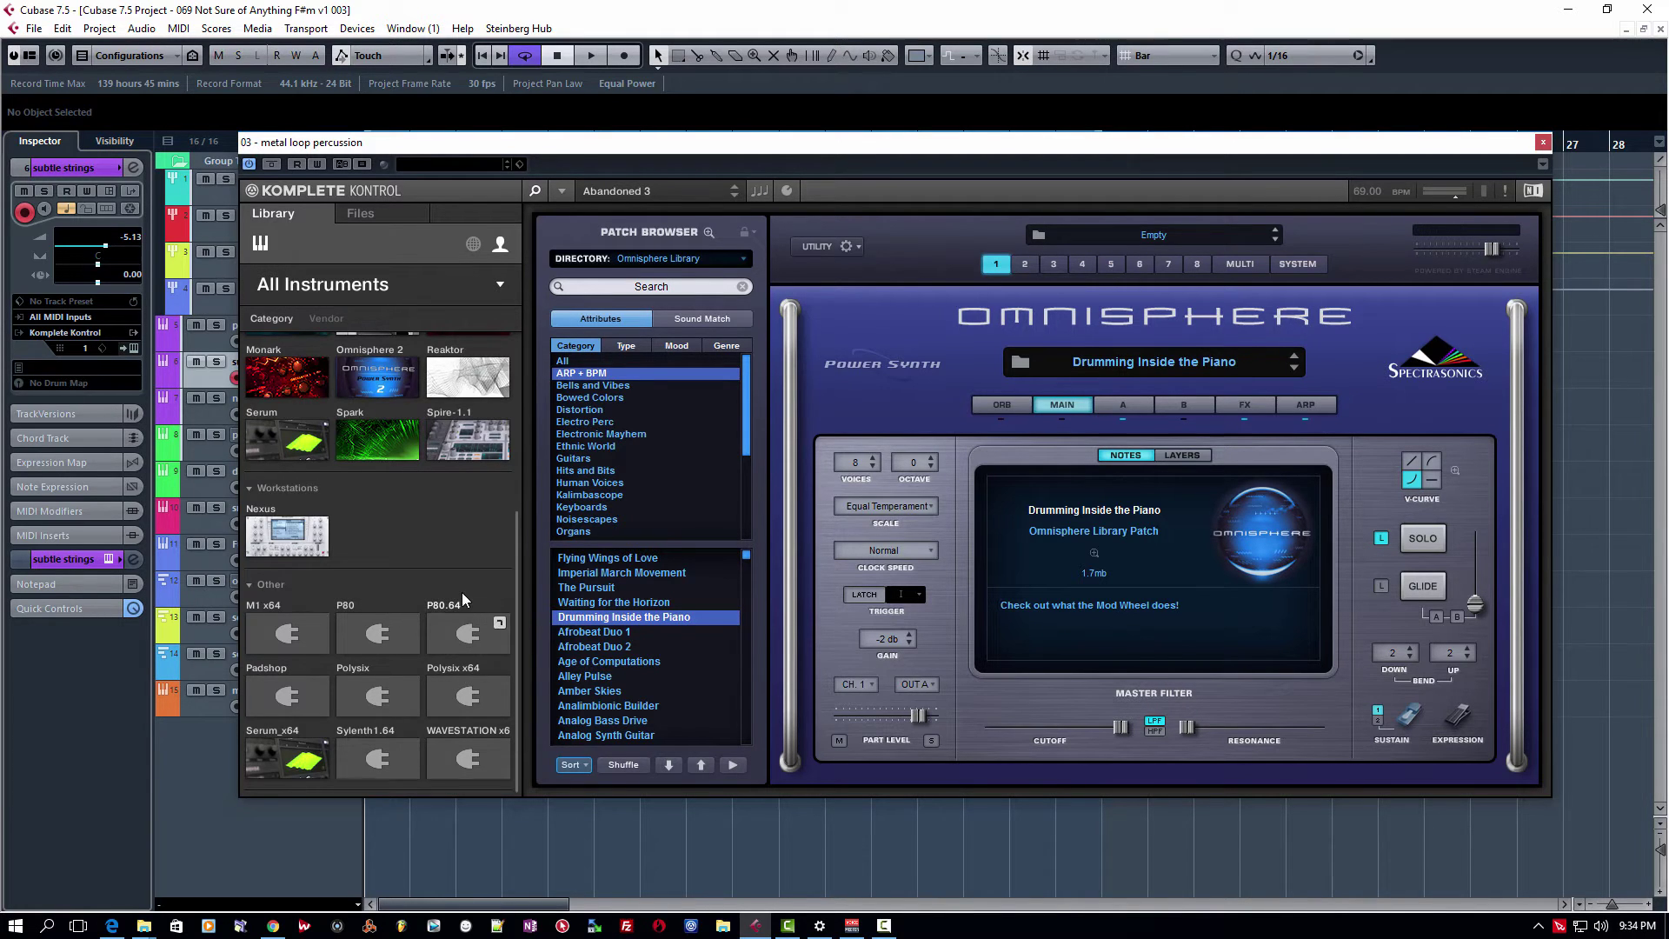
{"action": "scroll", "coordinate": [461, 593], "scroll_direction": "up", "scroll_amount": 3}
{"action": "scroll", "coordinate": [445, 626], "scroll_direction": "up", "scroll_amount": 1}
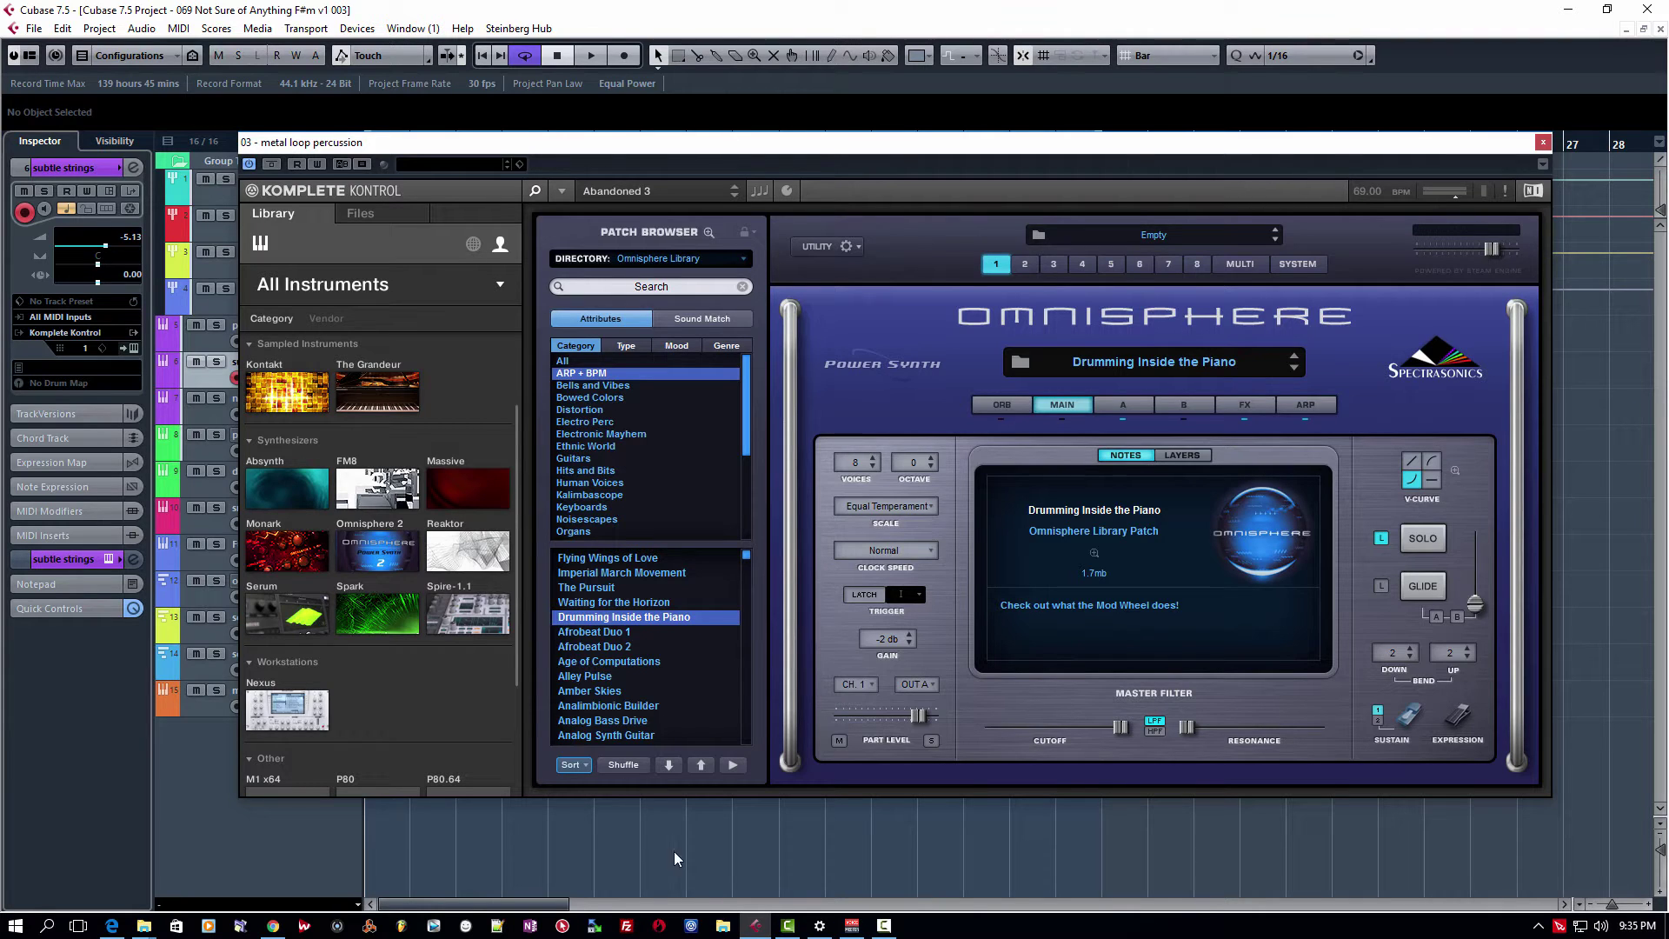
{"action": "left_click", "coordinate": [722, 925]}
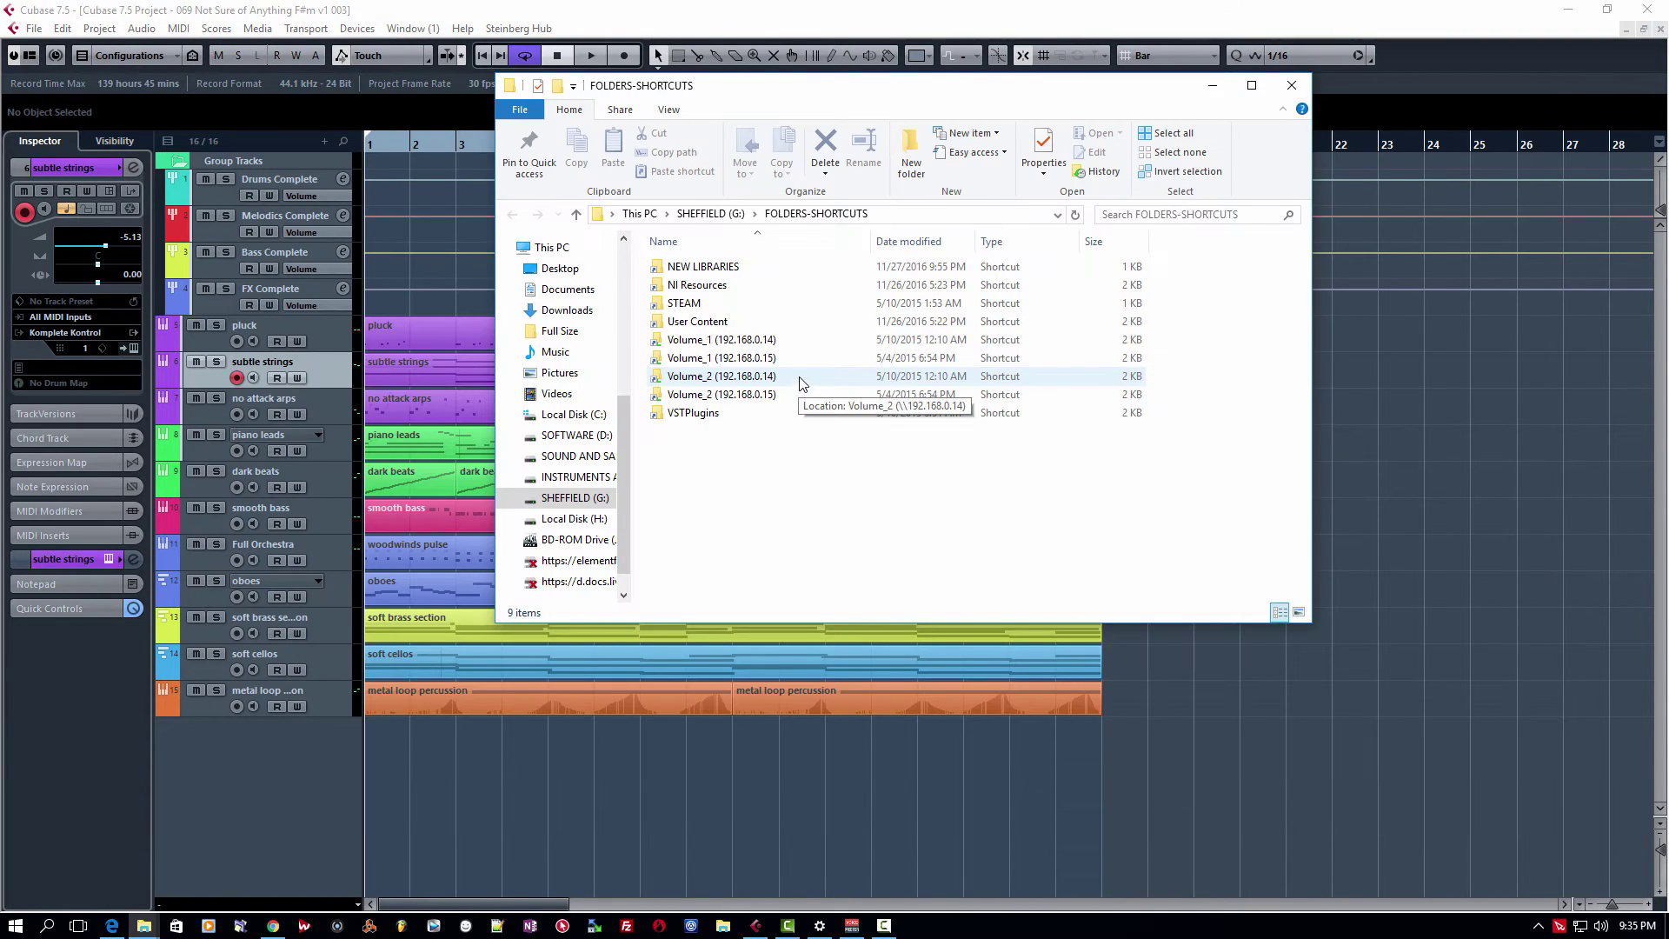
Browse User Content > Spire-1.1 > Factory Bank 1, then return to User Content.
{"action": "double_click", "coordinate": [718, 321]}
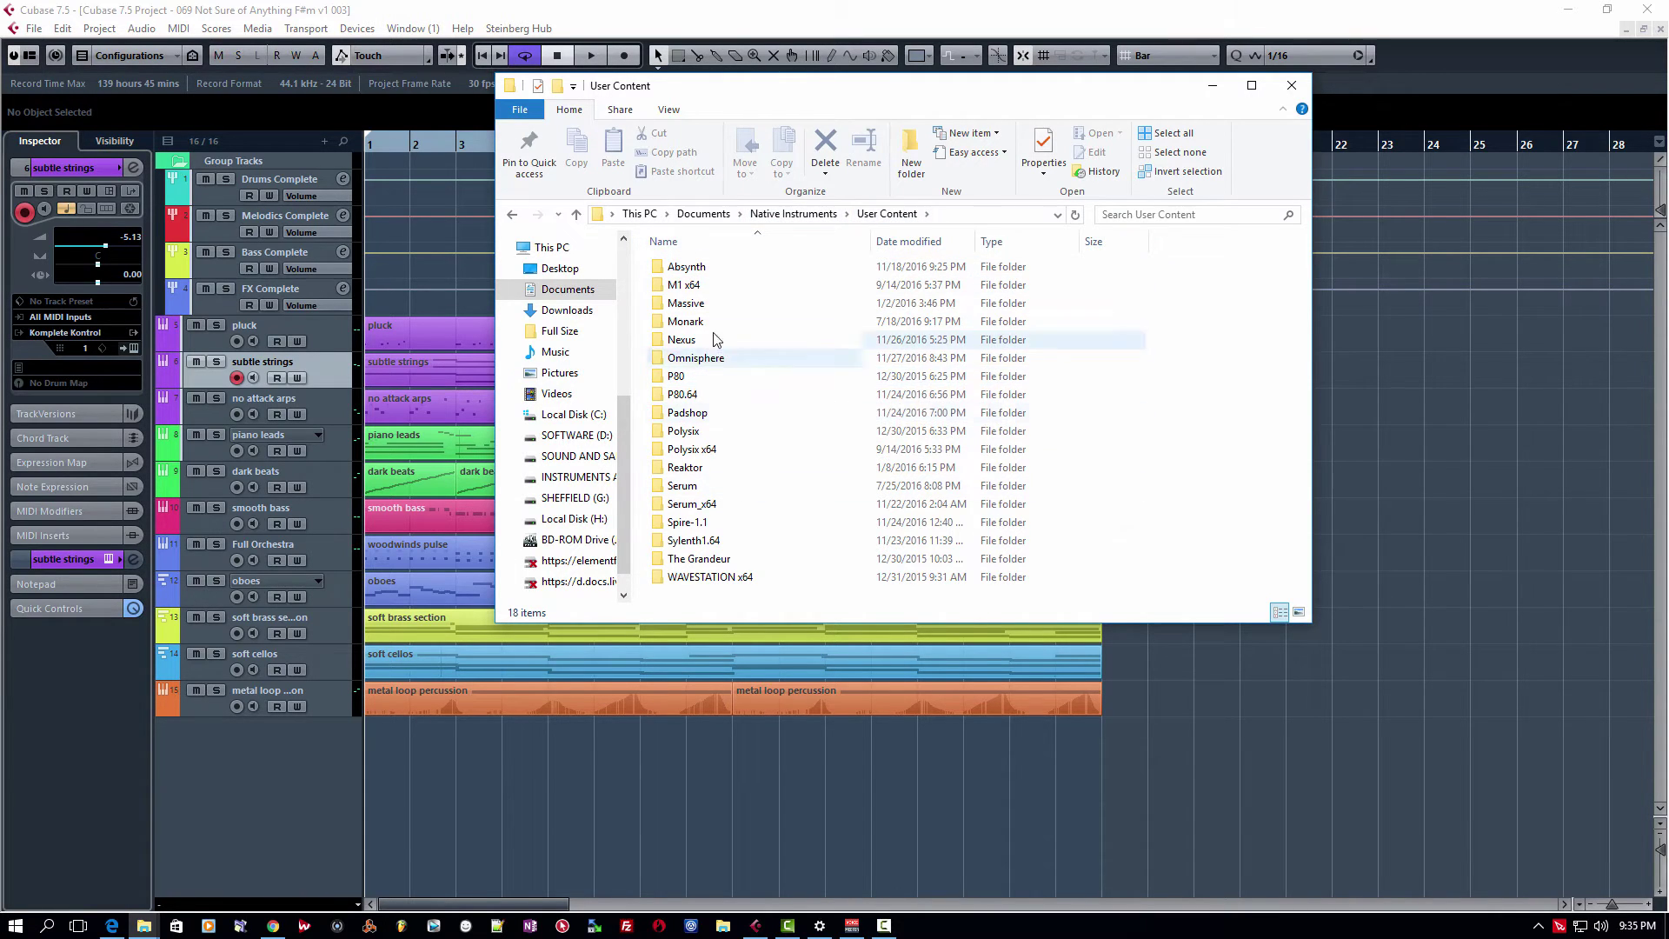
{"action": "double_click", "coordinate": [706, 520]}
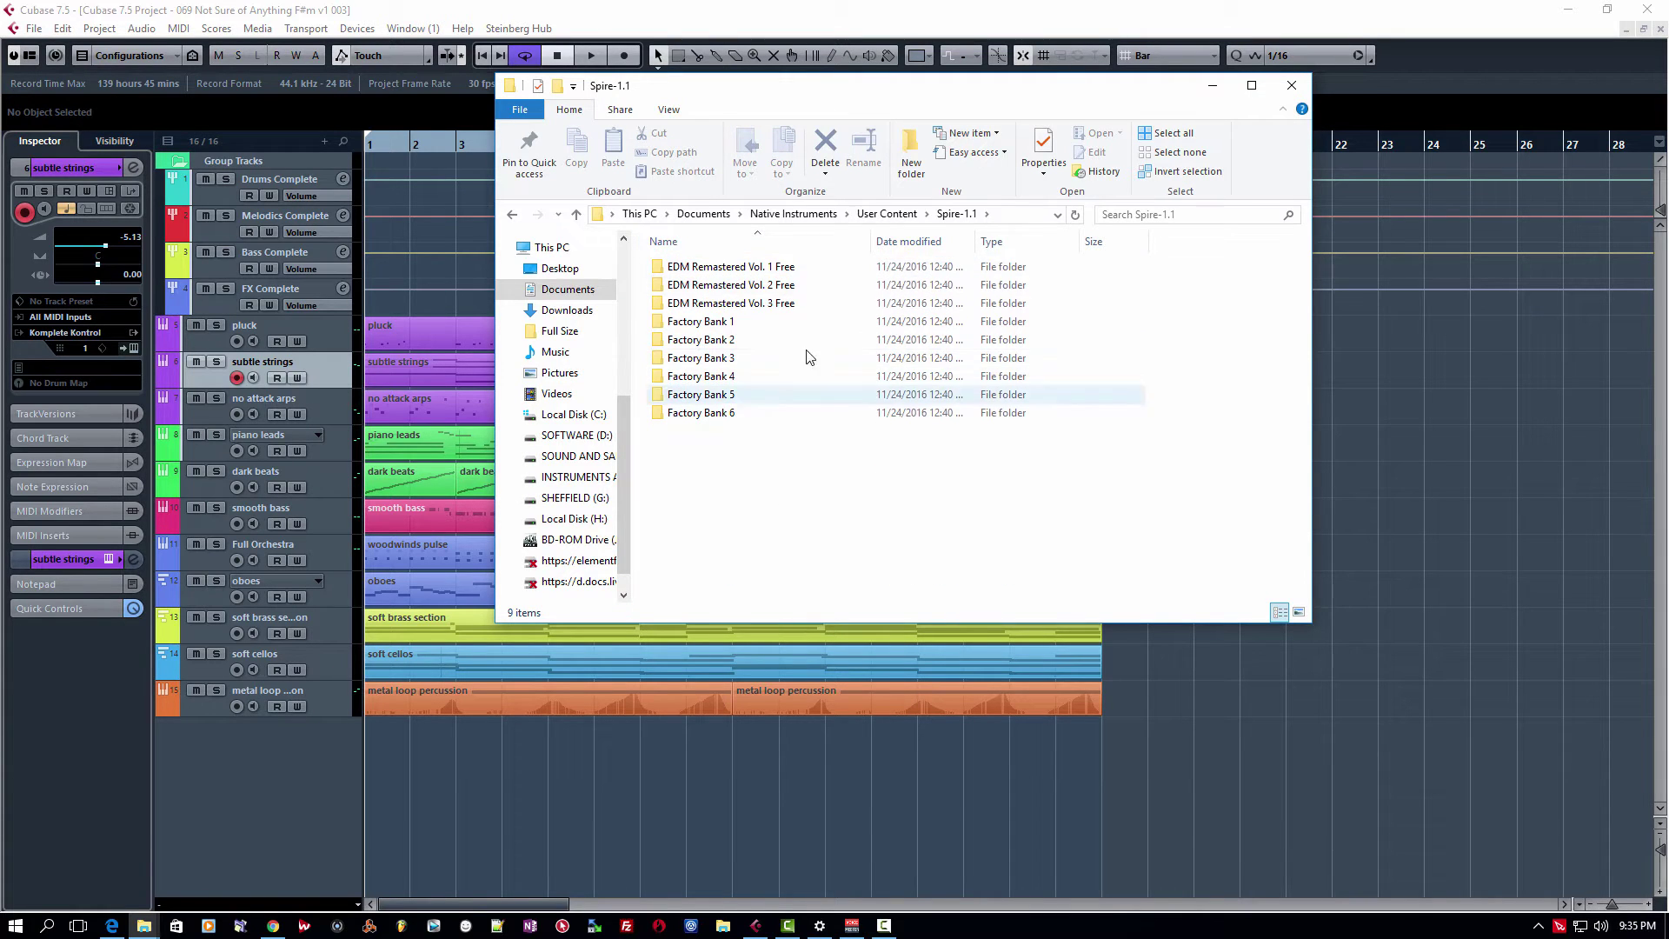
{"action": "double_click", "coordinate": [730, 320]}
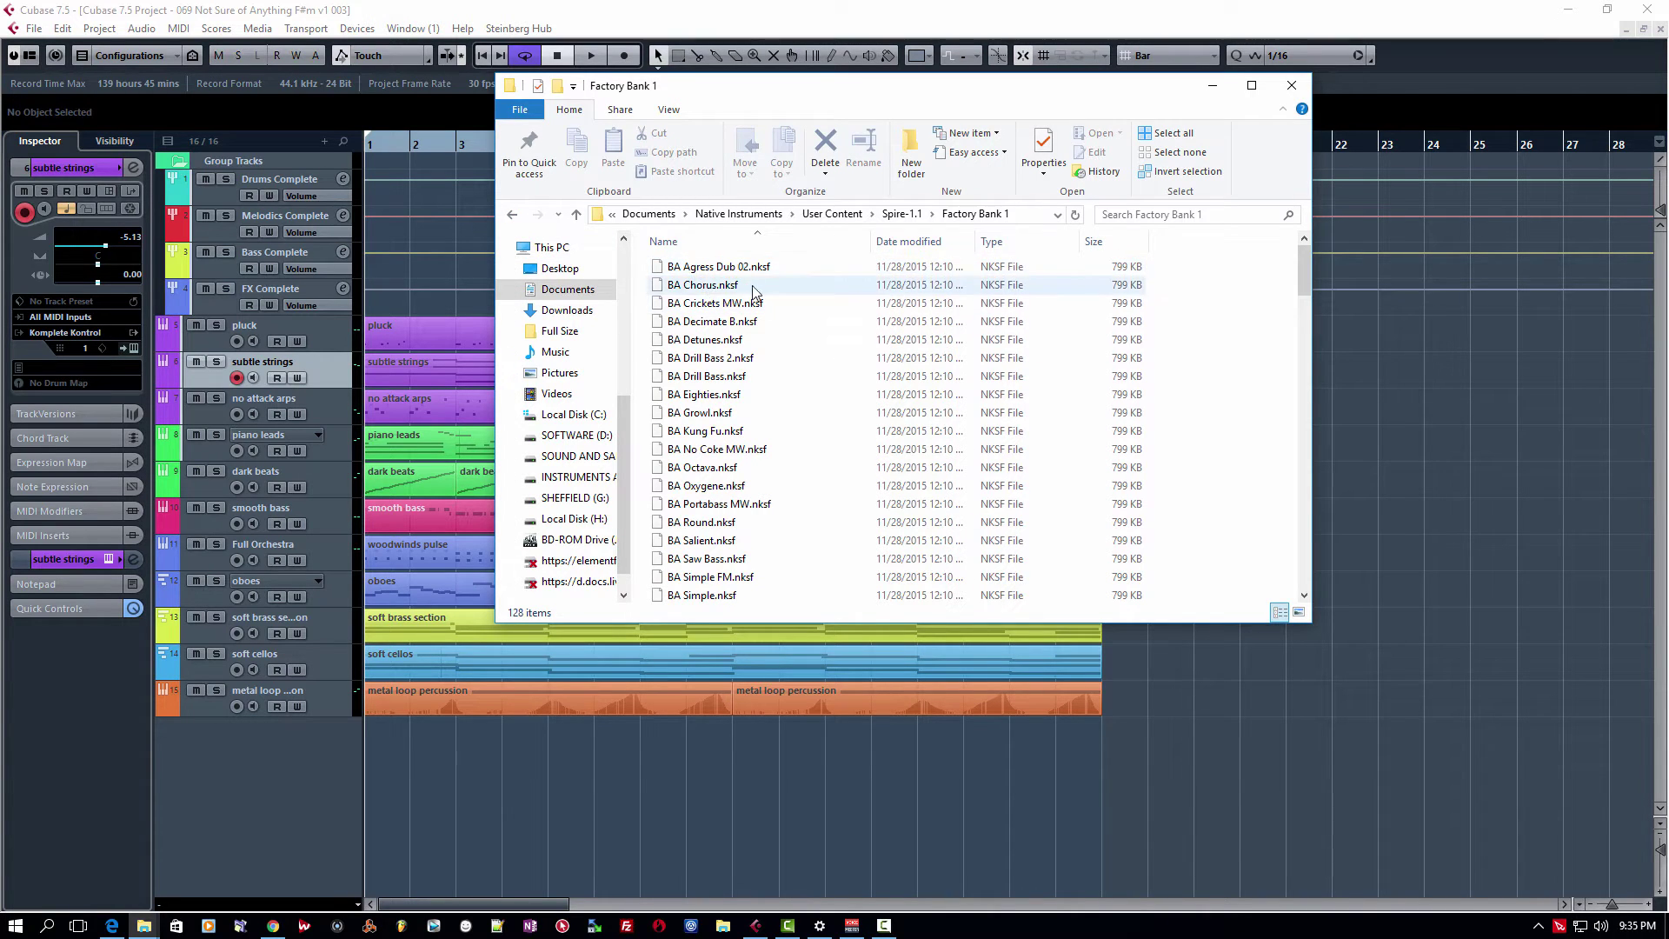
{"action": "left_click", "coordinate": [832, 214]}
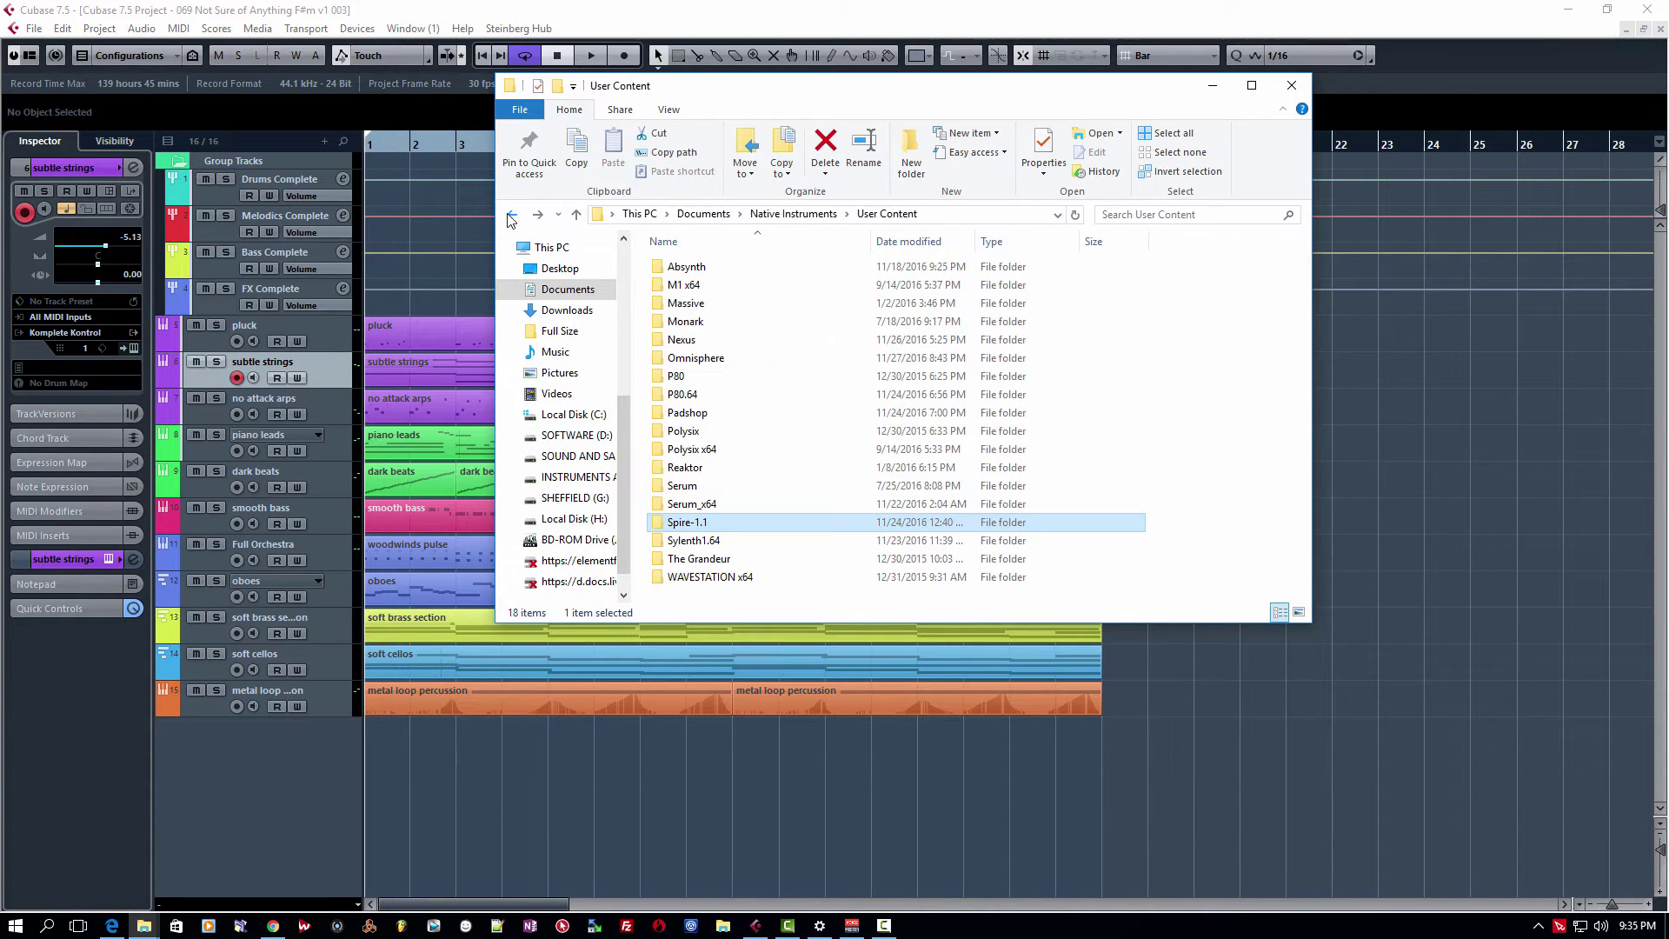
Open categories.json from NI Resources > dist_database > reveal sound > spire-1 1 in Notepad++.
{"action": "left_click", "coordinate": [723, 924]}
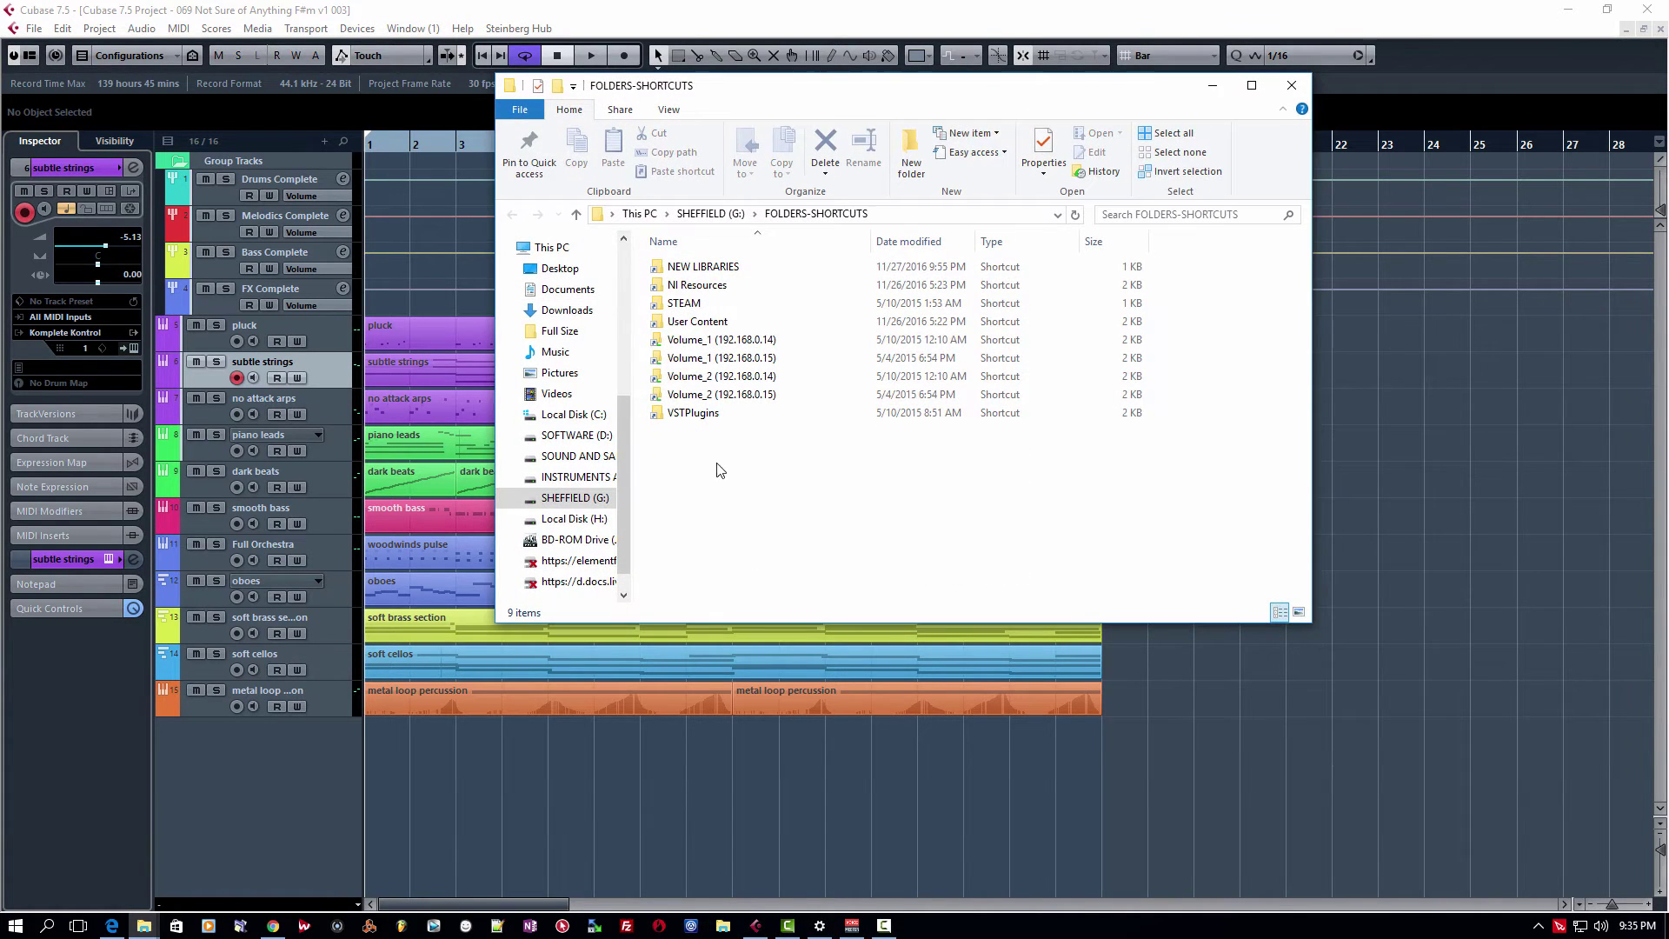
{"action": "double_click", "coordinate": [687, 287]}
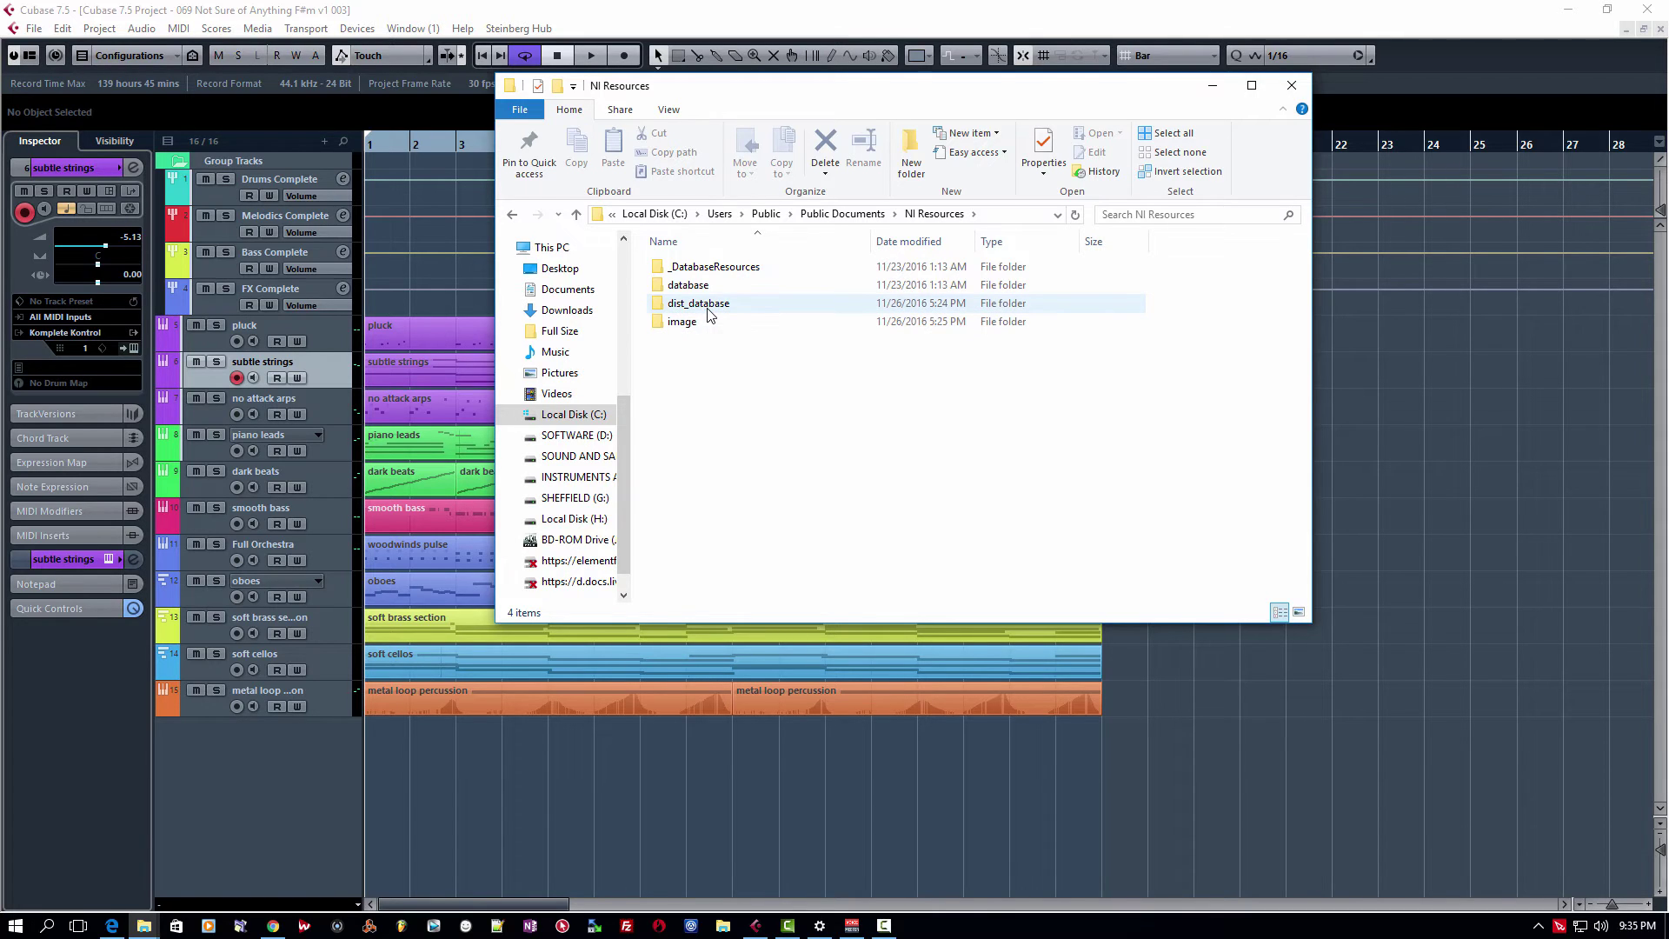
{"action": "mouse_move", "coordinate": [710, 311]}
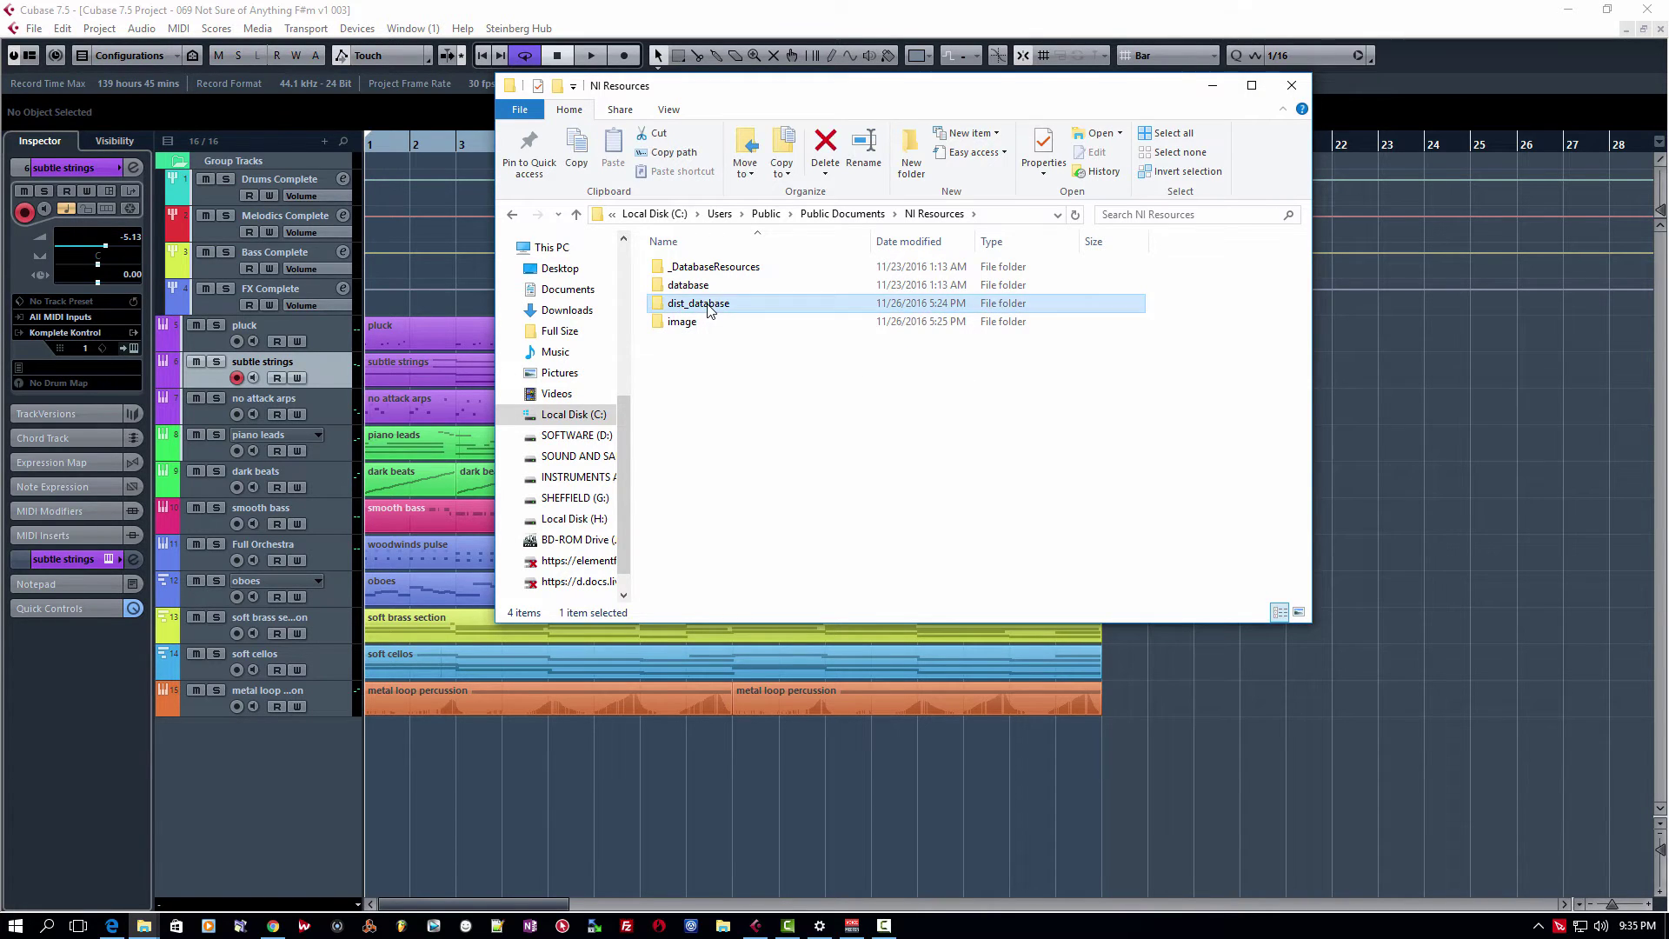
{"action": "double_click", "coordinate": [709, 304]}
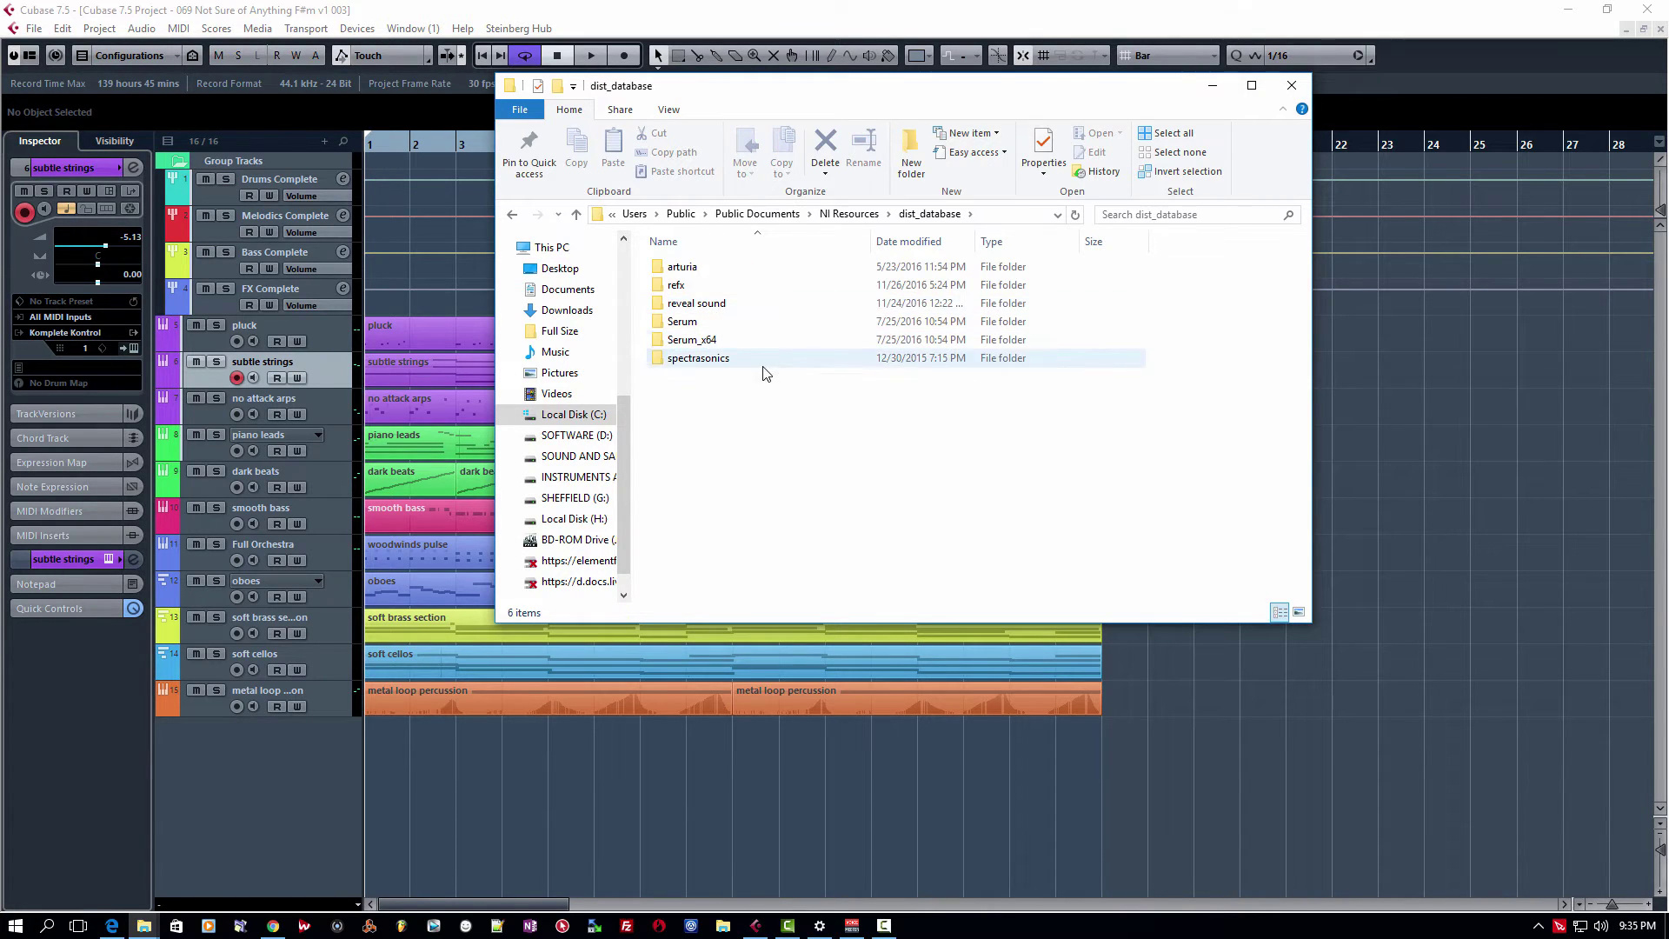
{"action": "double_click", "coordinate": [696, 304]}
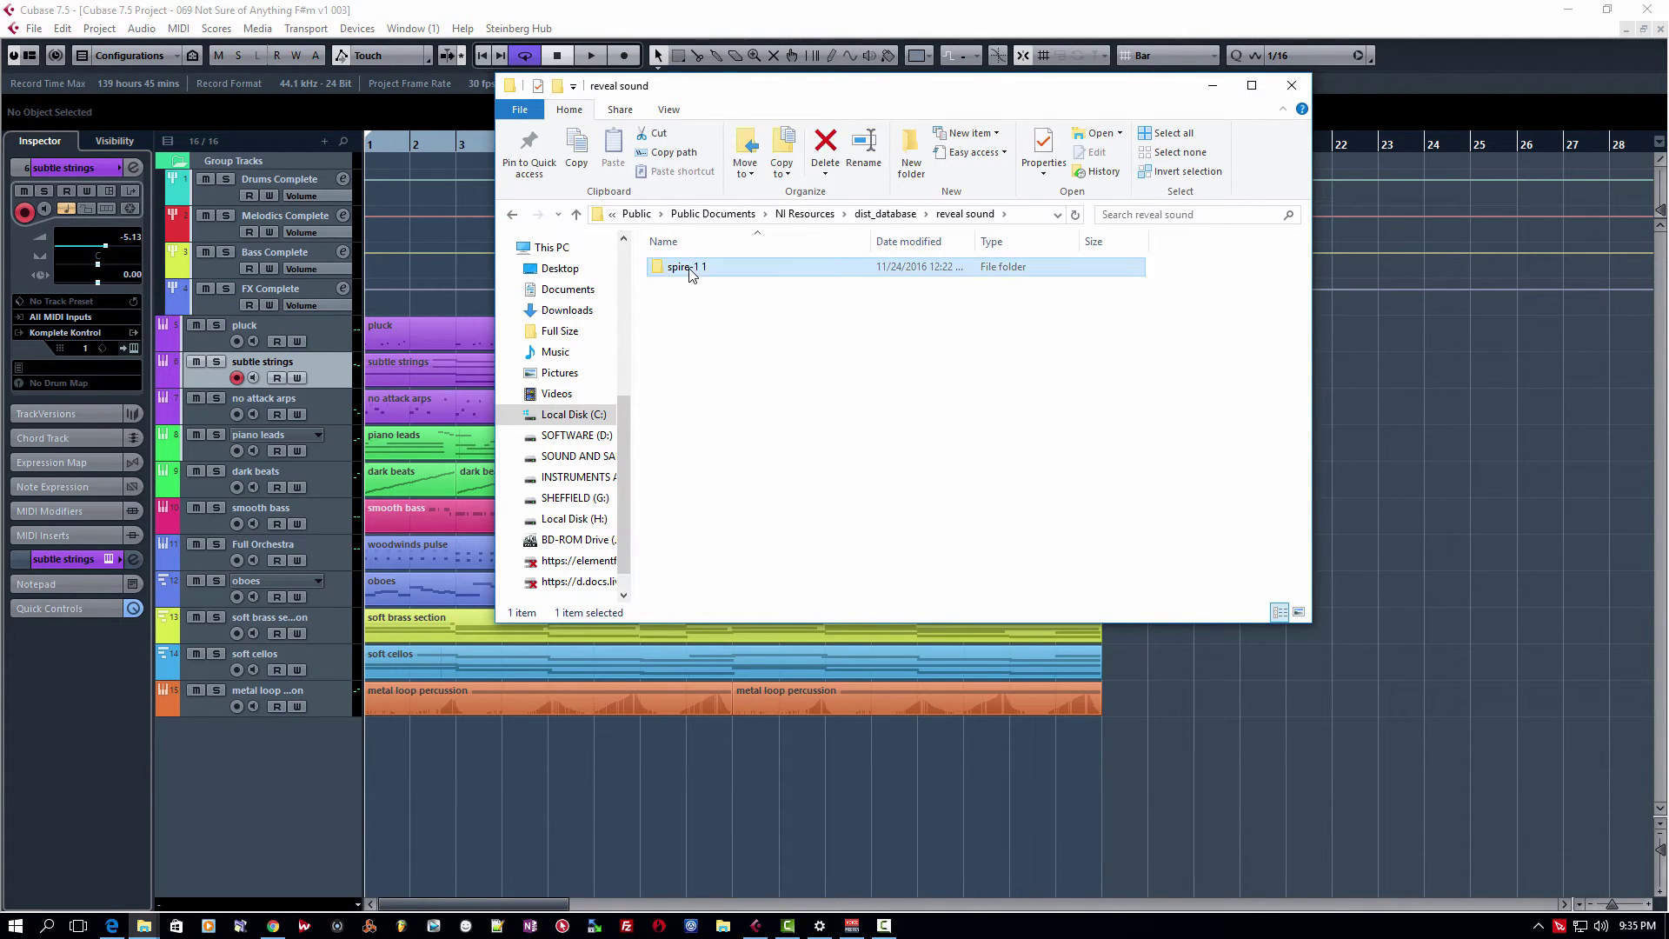
{"action": "double_click", "coordinate": [687, 267]}
{"action": "right_click", "coordinate": [698, 267]}
{"action": "left_click", "coordinate": [807, 360]}
Select the 1 in 'Spire-1 1' on line 3 of categories.json, then close Notepad++.
{"action": "left_click_drag", "start_coordinate": [1069, 127], "coordinate": [790, 142]}
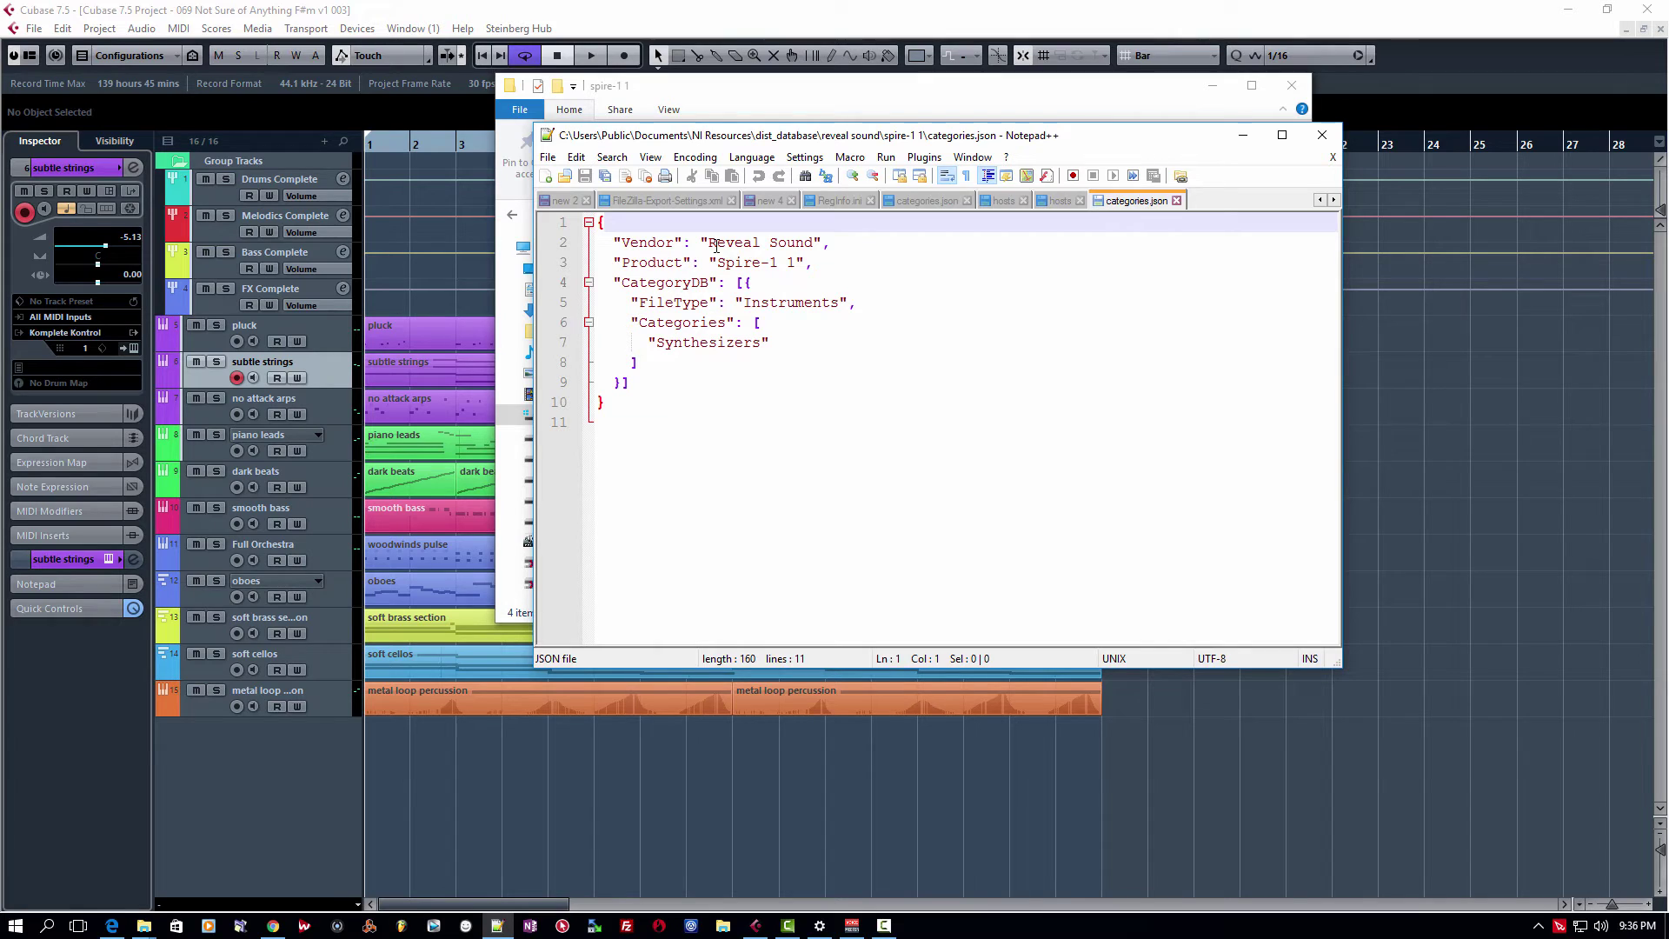
{"action": "double_click", "coordinate": [773, 262]}
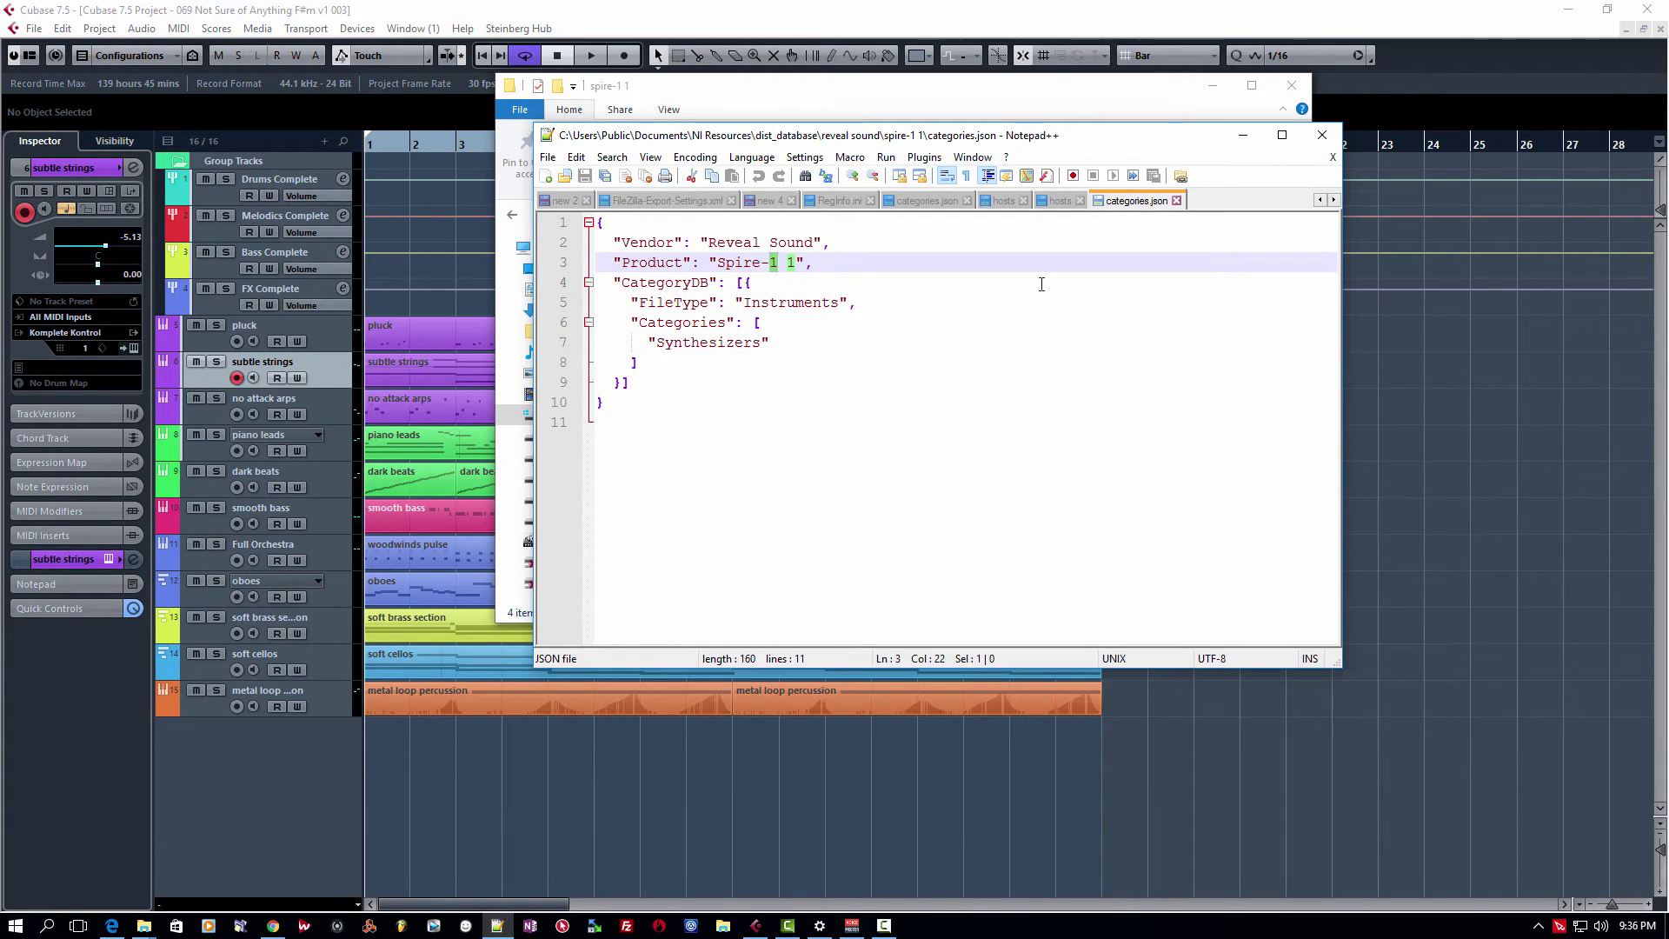
{"action": "left_click", "coordinate": [1321, 135]}
Go up to dist_database and check the Serum_x64 database folder.
{"action": "left_click", "coordinate": [512, 214]}
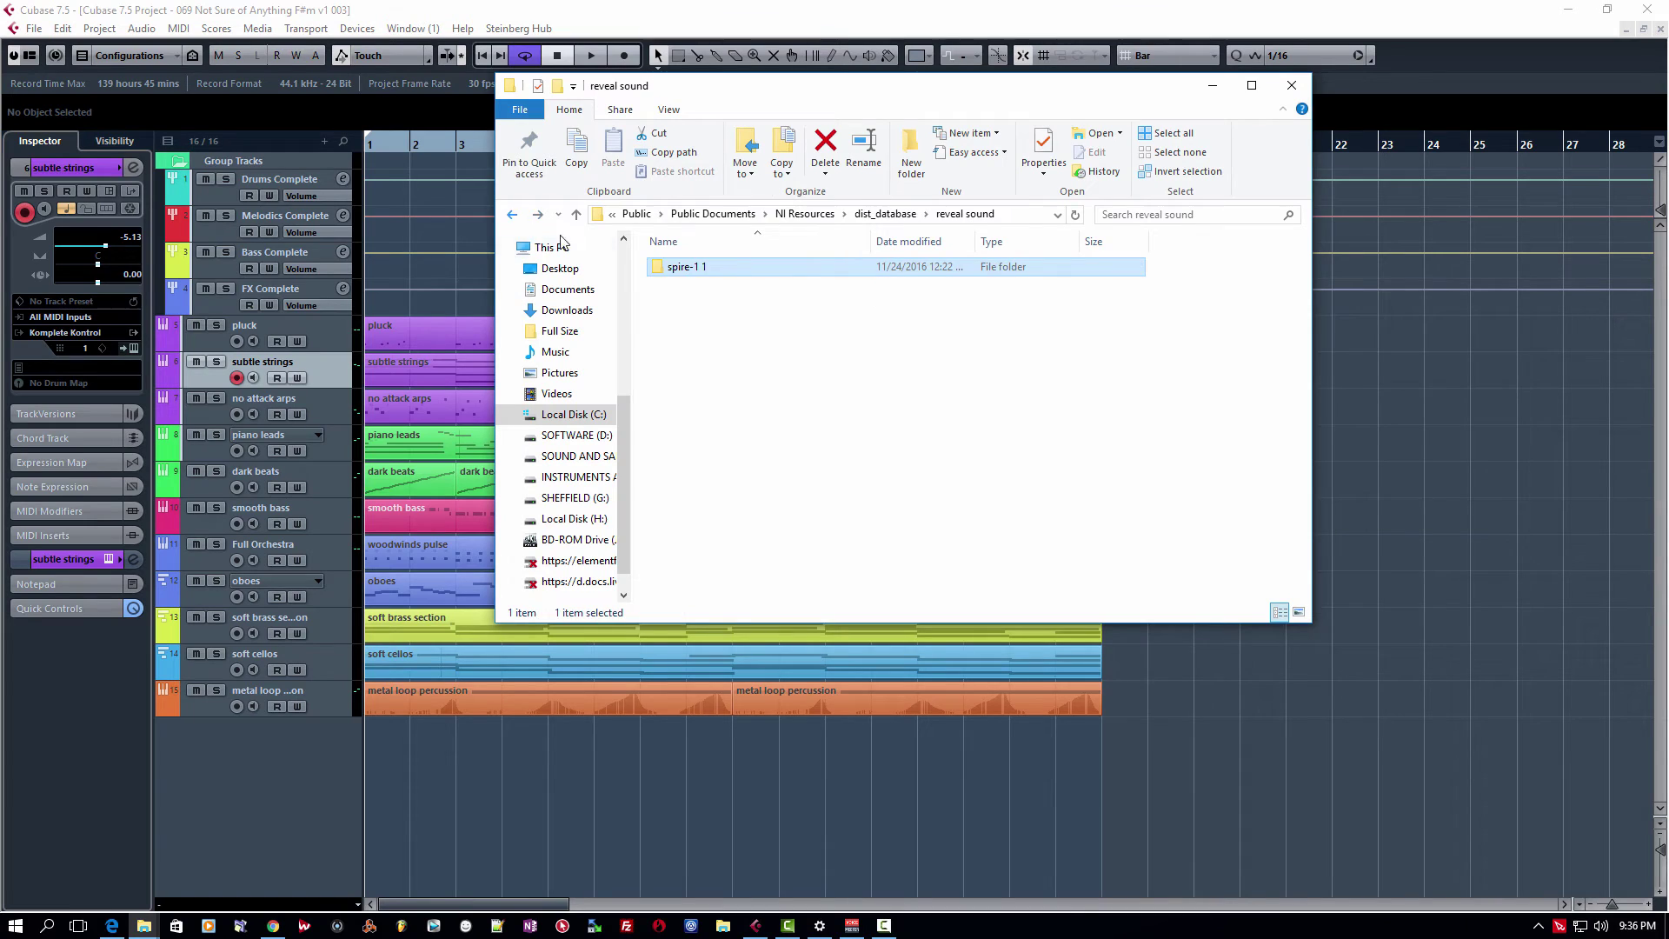
{"action": "left_click", "coordinate": [576, 214]}
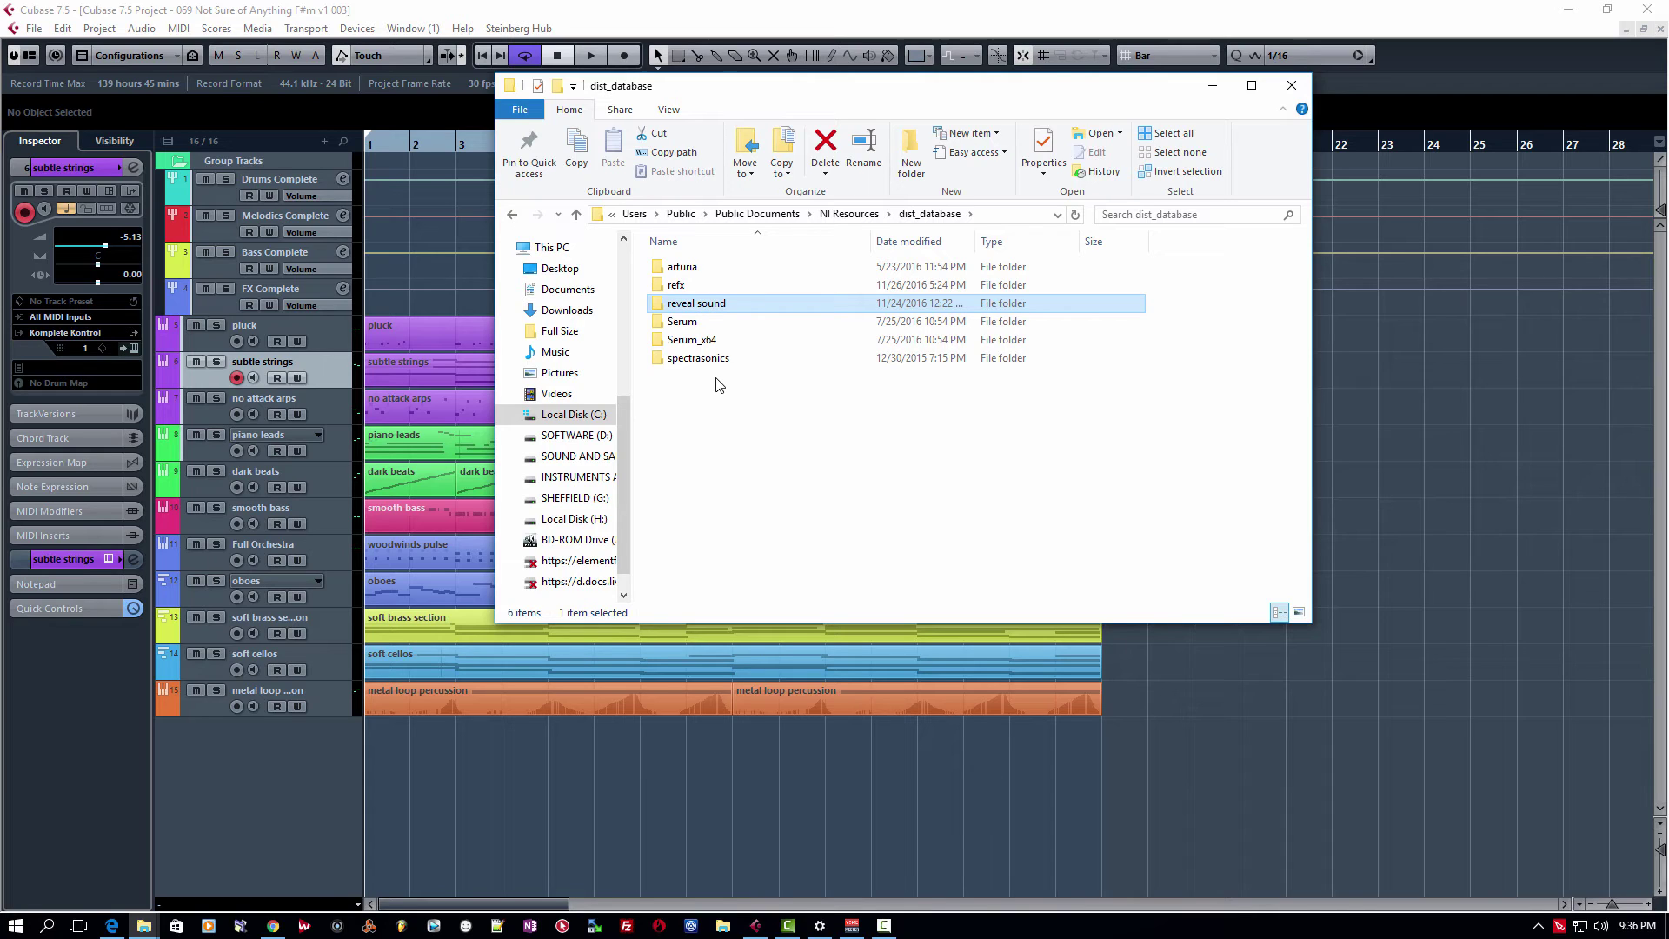
{"action": "double_click", "coordinate": [695, 341]}
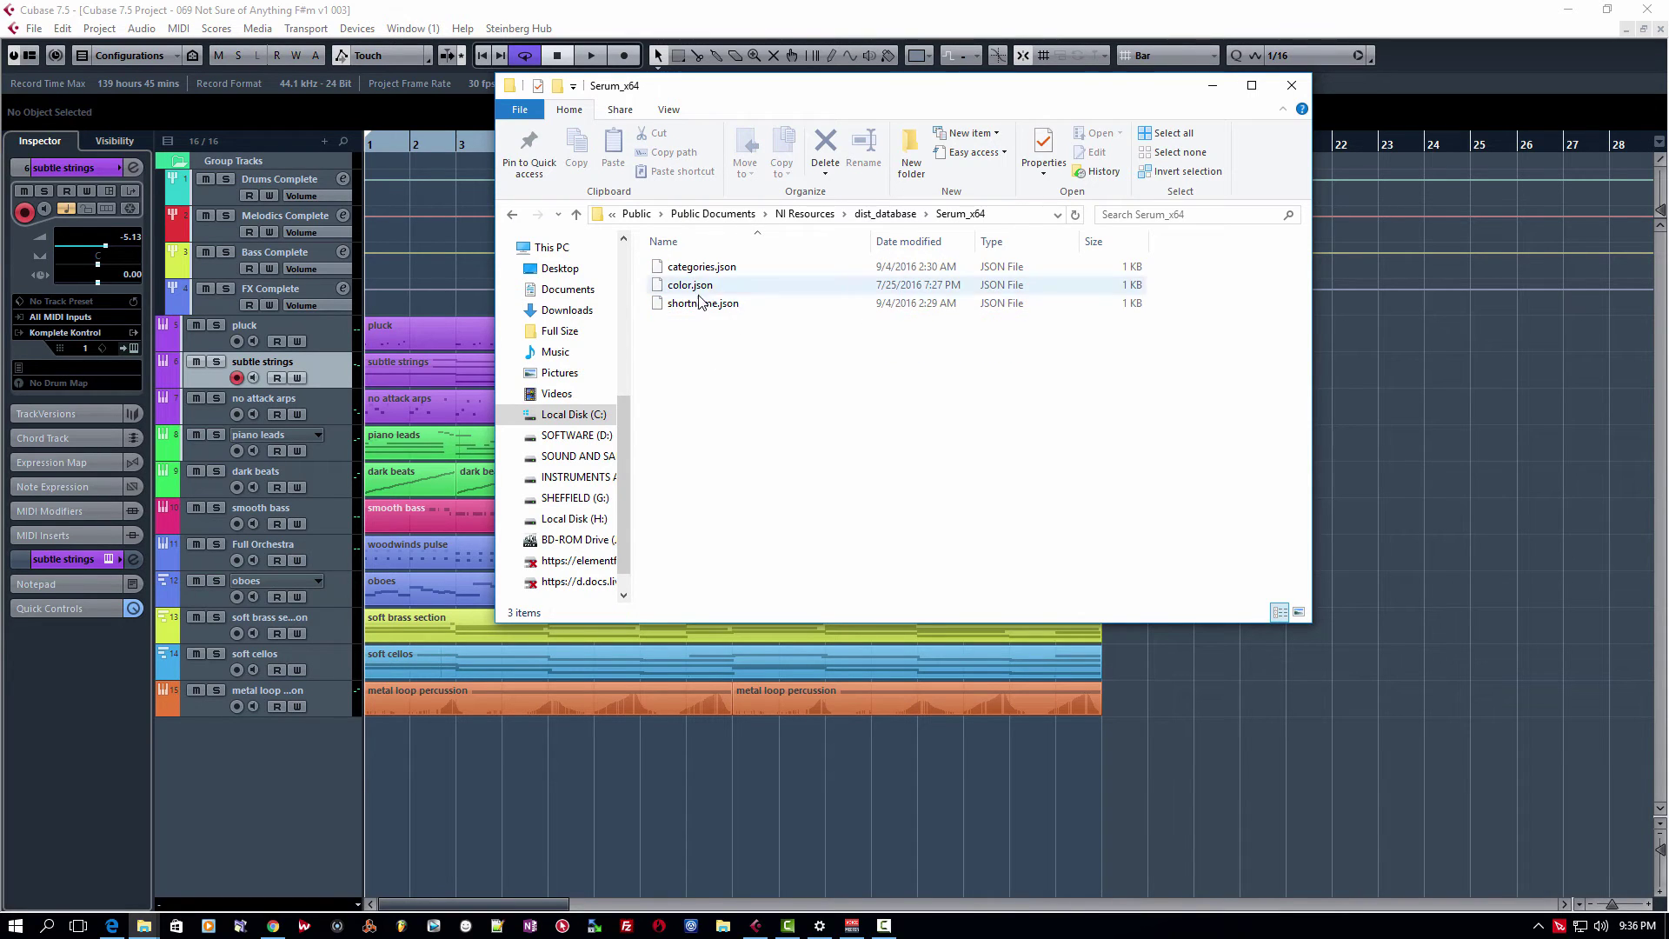
{"action": "left_click", "coordinate": [513, 216]}
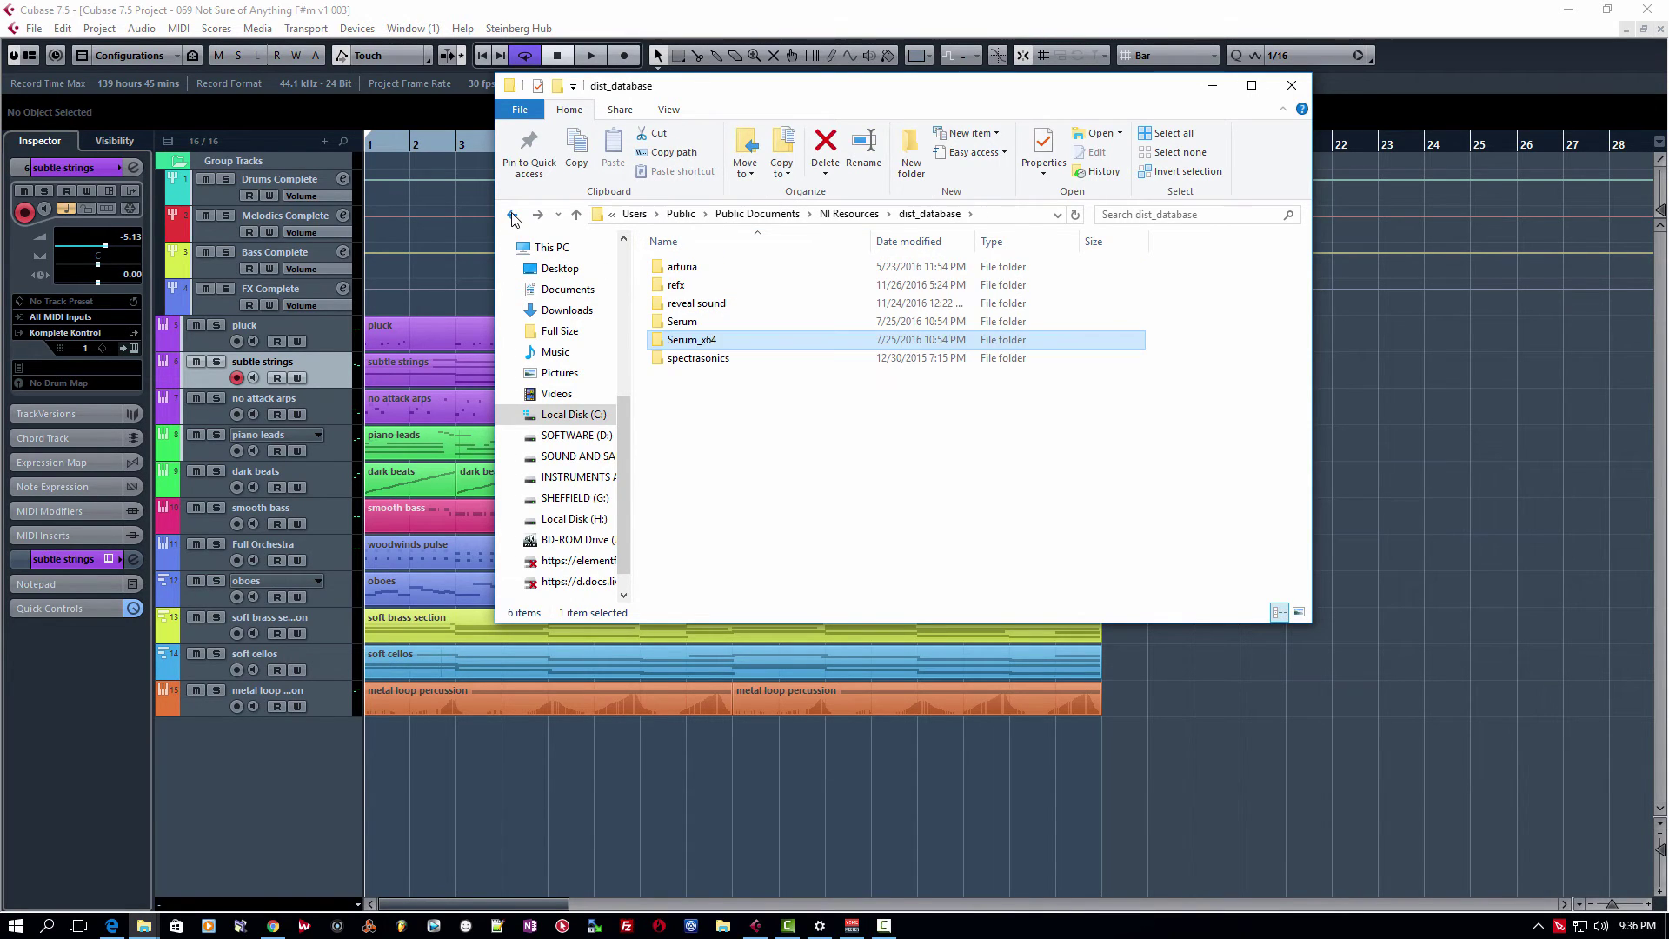
Browse the 966 NKSF presets in User Content > Serum_x64, then close Explorer.
{"action": "type", "text": "rev"}
{"action": "key", "text": "Return"}
{"action": "left_click", "coordinate": [513, 215]}
{"action": "left_click", "coordinate": [513, 215]}
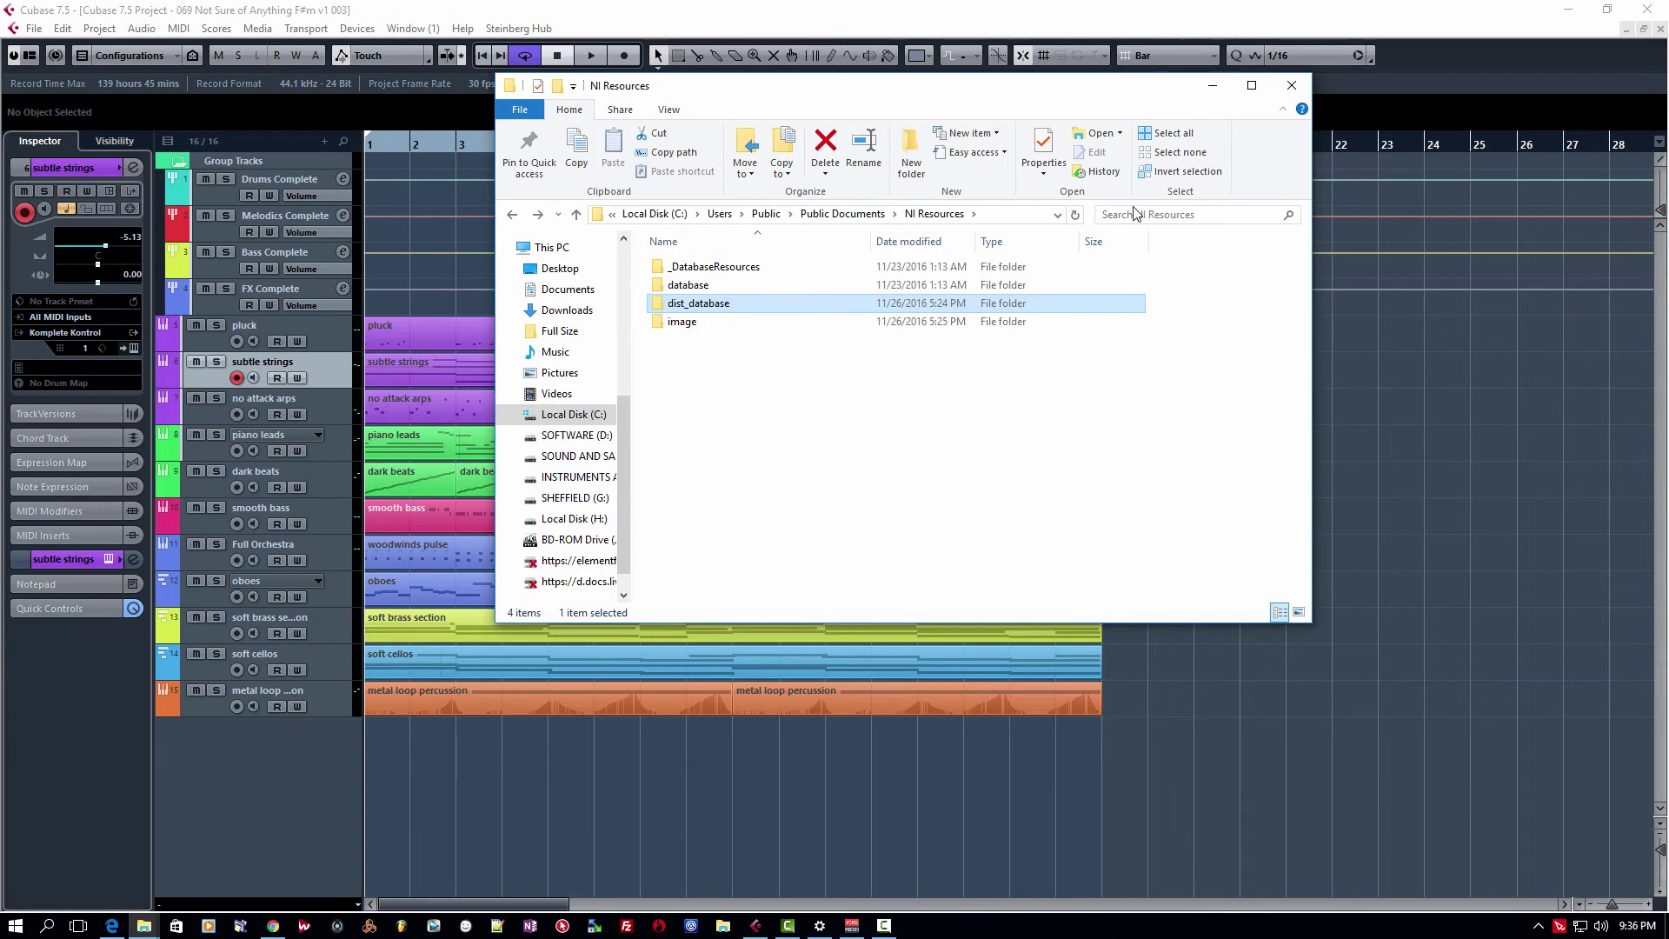
{"action": "key", "text": "BackSpace"}
{"action": "key", "text": "Return"}
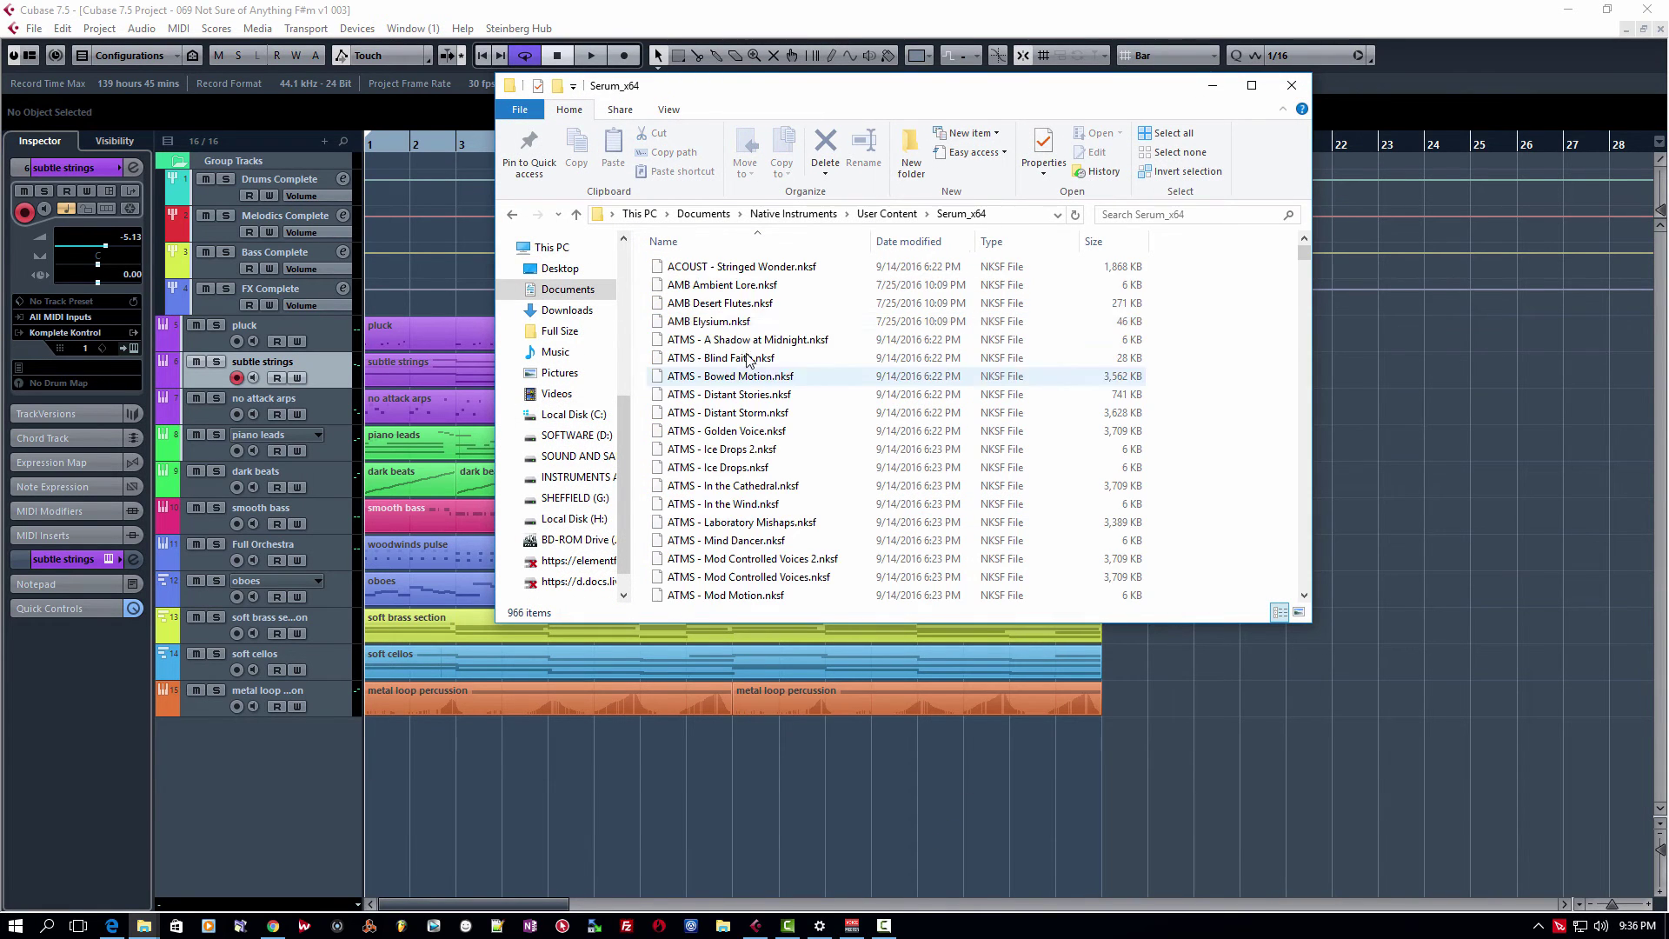
{"action": "scroll", "coordinate": [757, 330], "scroll_direction": "down", "scroll_amount": 3}
{"action": "mouse_move", "coordinate": [1303, 261]}
{"action": "left_mouse_down"}
{"action": "mouse_move", "coordinate": [1327, 597]}
{"action": "mouse_move", "coordinate": [1306, 232]}
{"action": "left_mouse_up"}
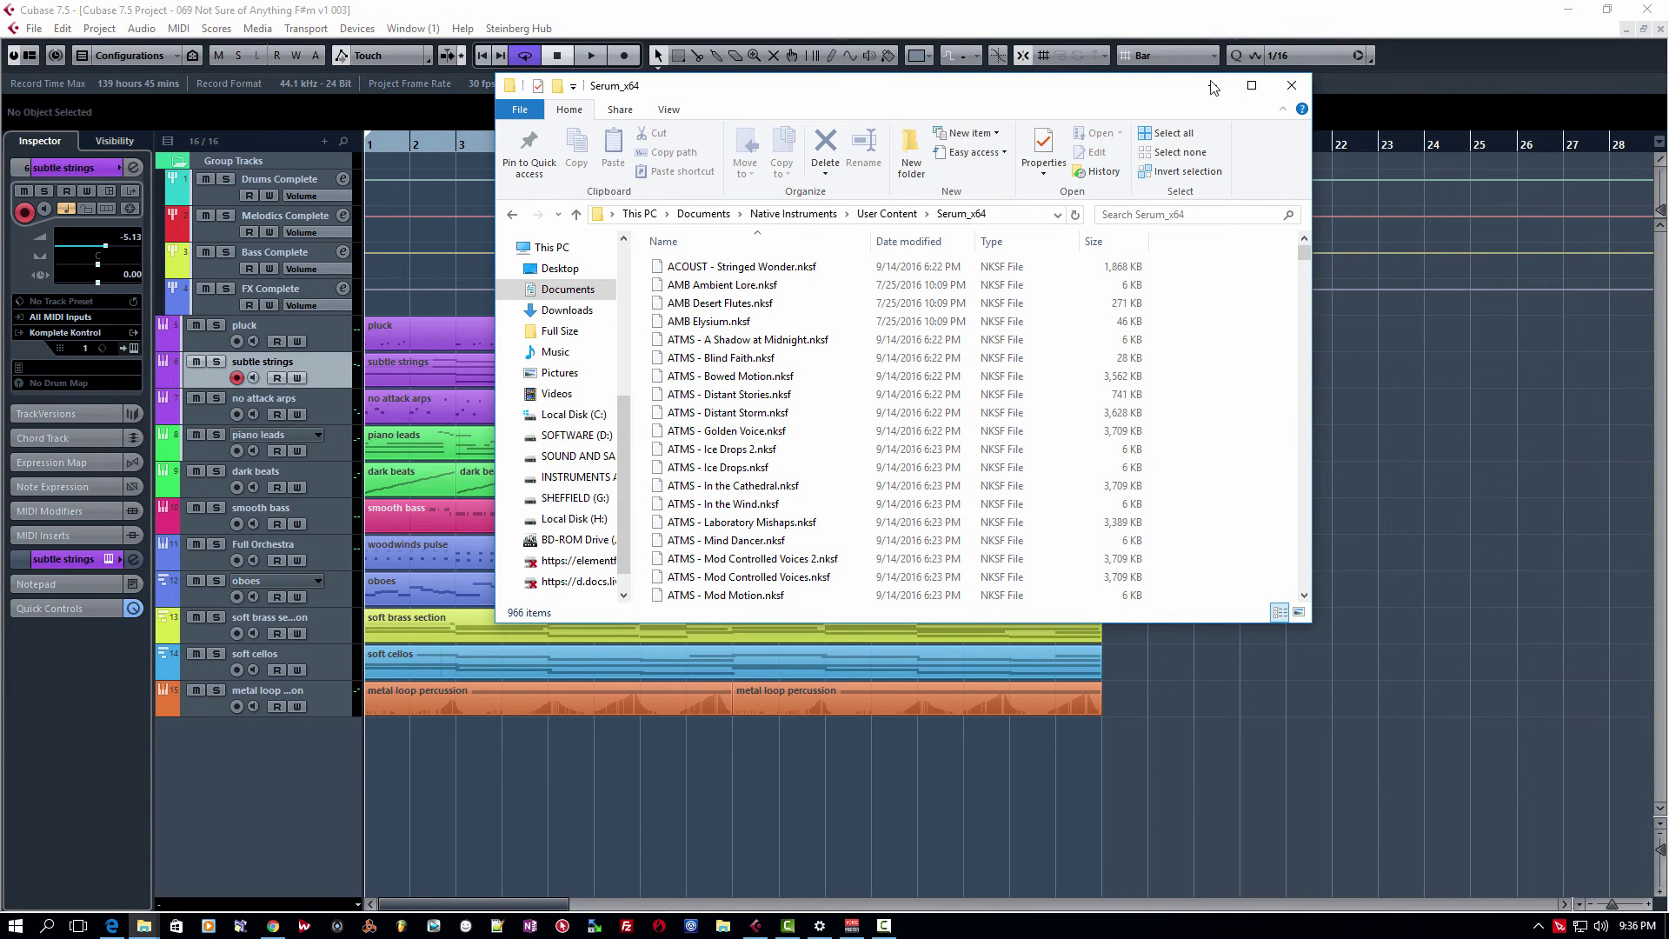
{"action": "left_click", "coordinate": [1291, 84]}
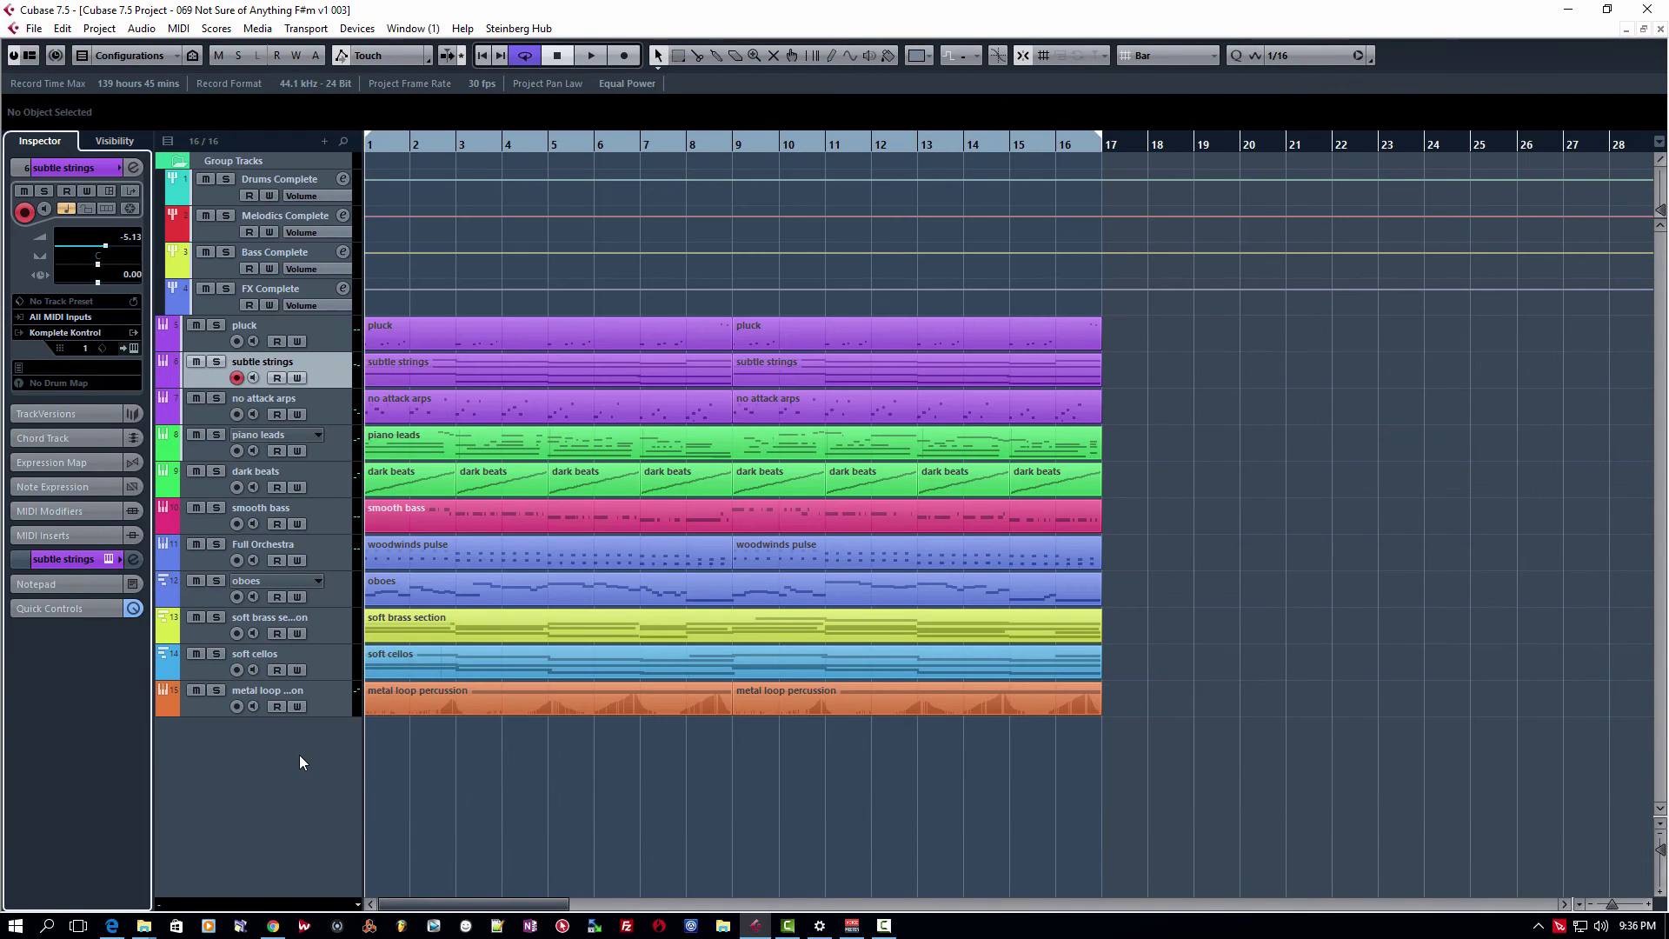
Add a new instrument track using the Komplete Kontrol plug-in.
{"action": "right_click", "coordinate": [299, 754]}
{"action": "left_click", "coordinate": [409, 438]}
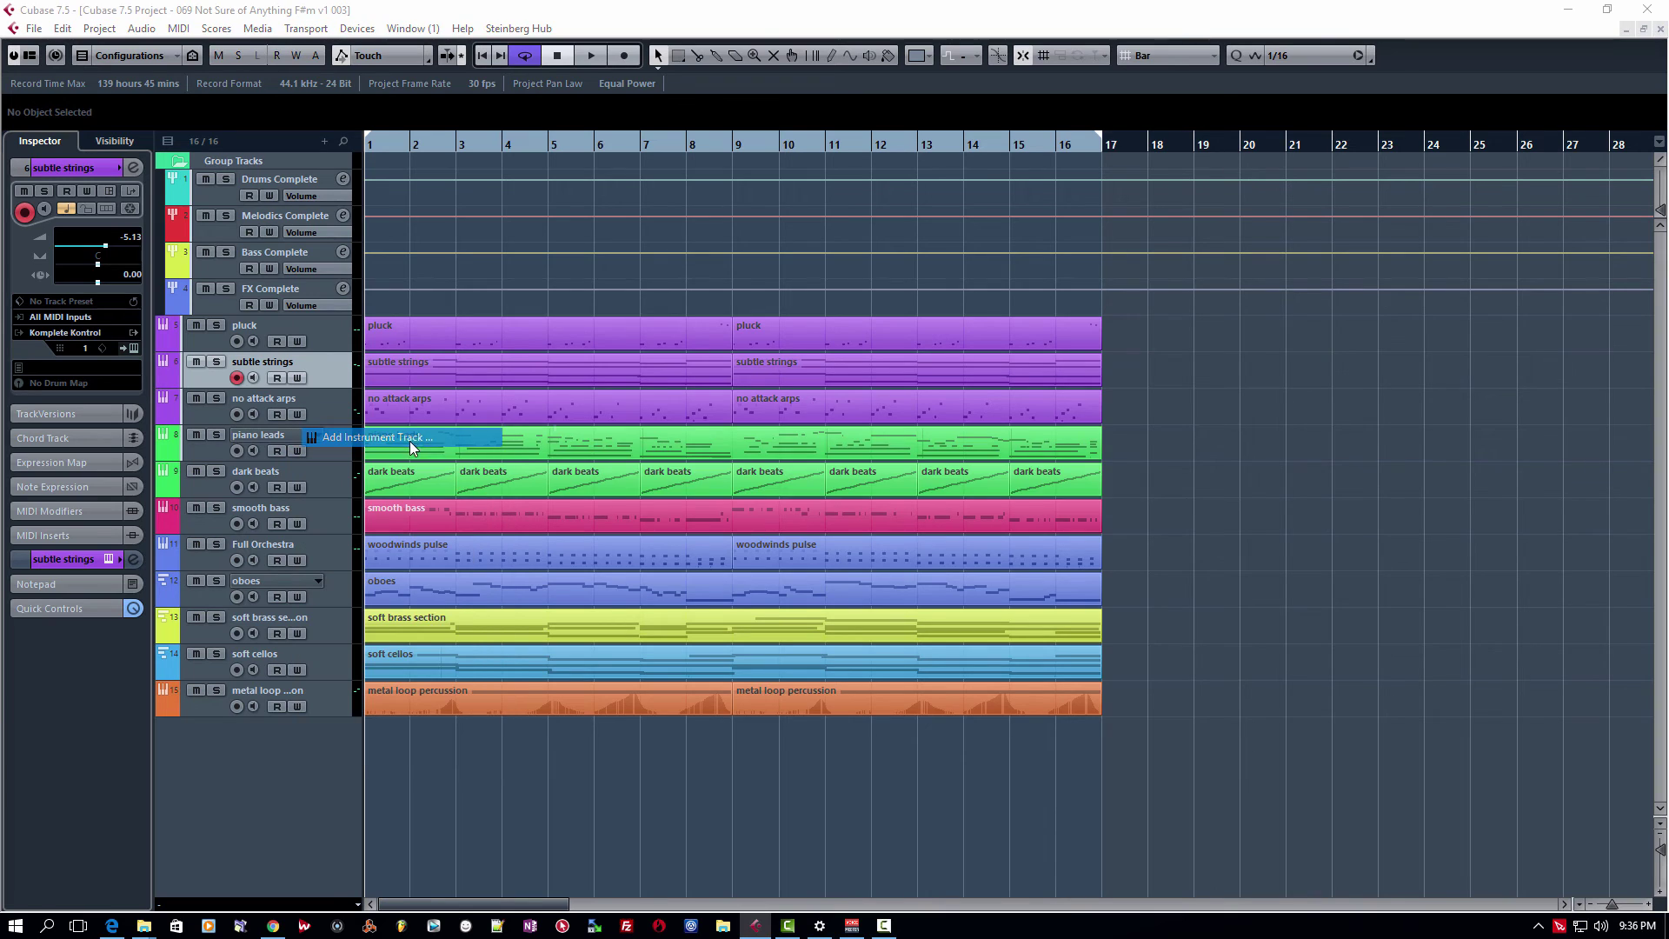
{"action": "left_click", "coordinate": [830, 485]}
{"action": "type", "text": "komplete"}
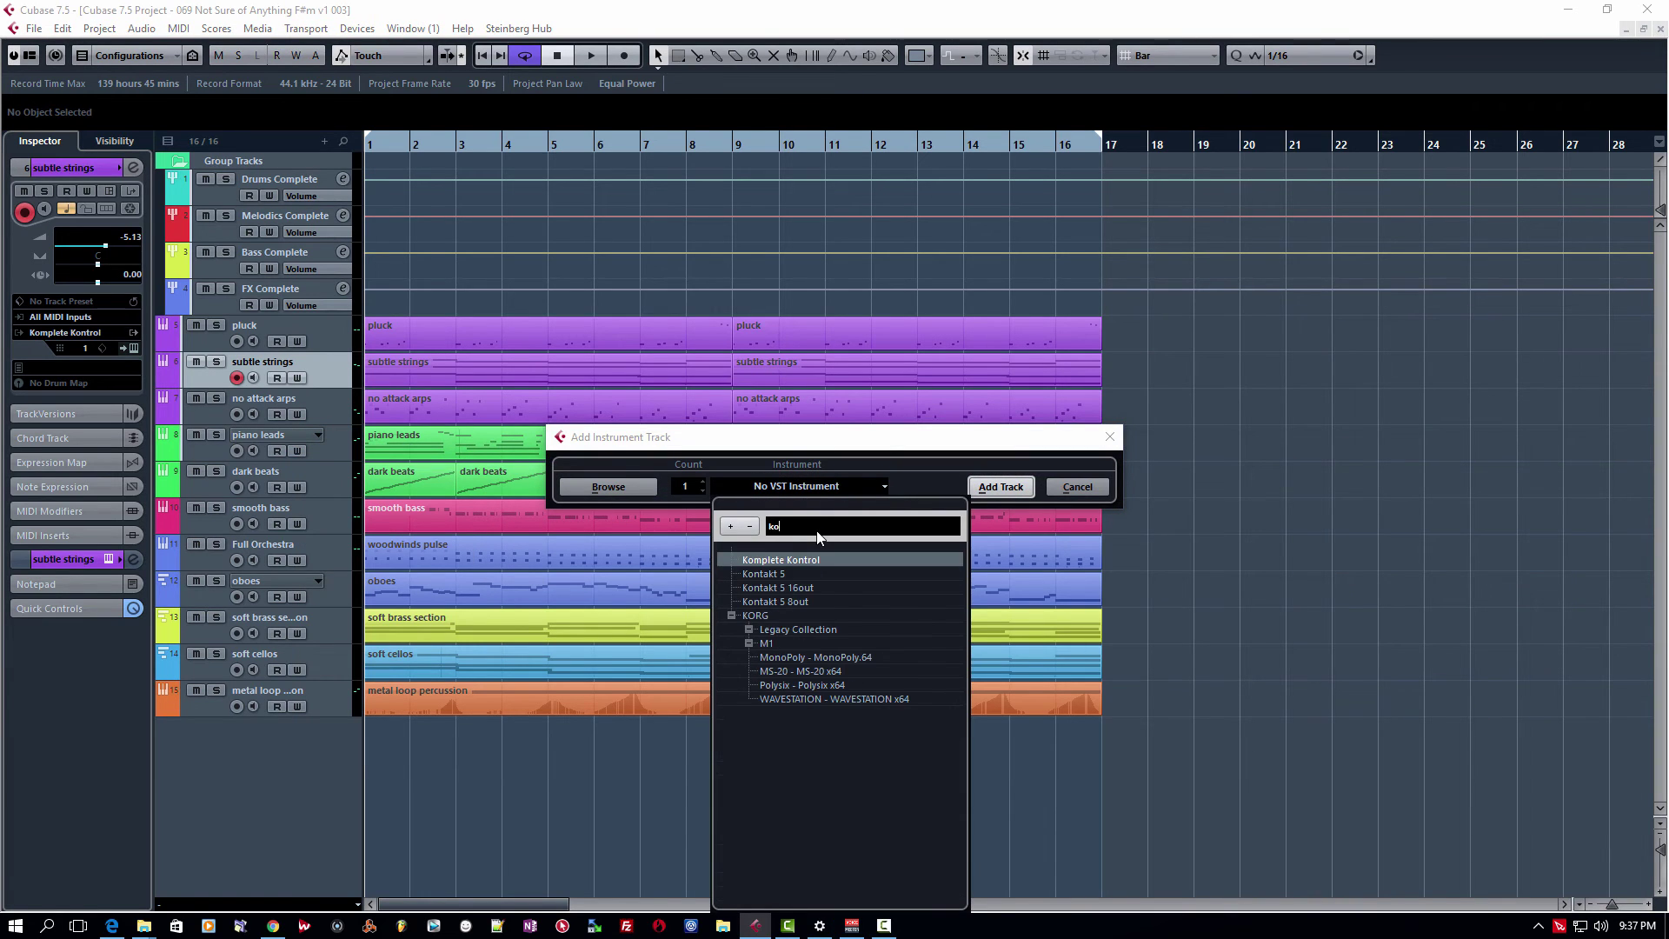
{"action": "key", "text": "Return"}
{"action": "key", "text": "Return"}
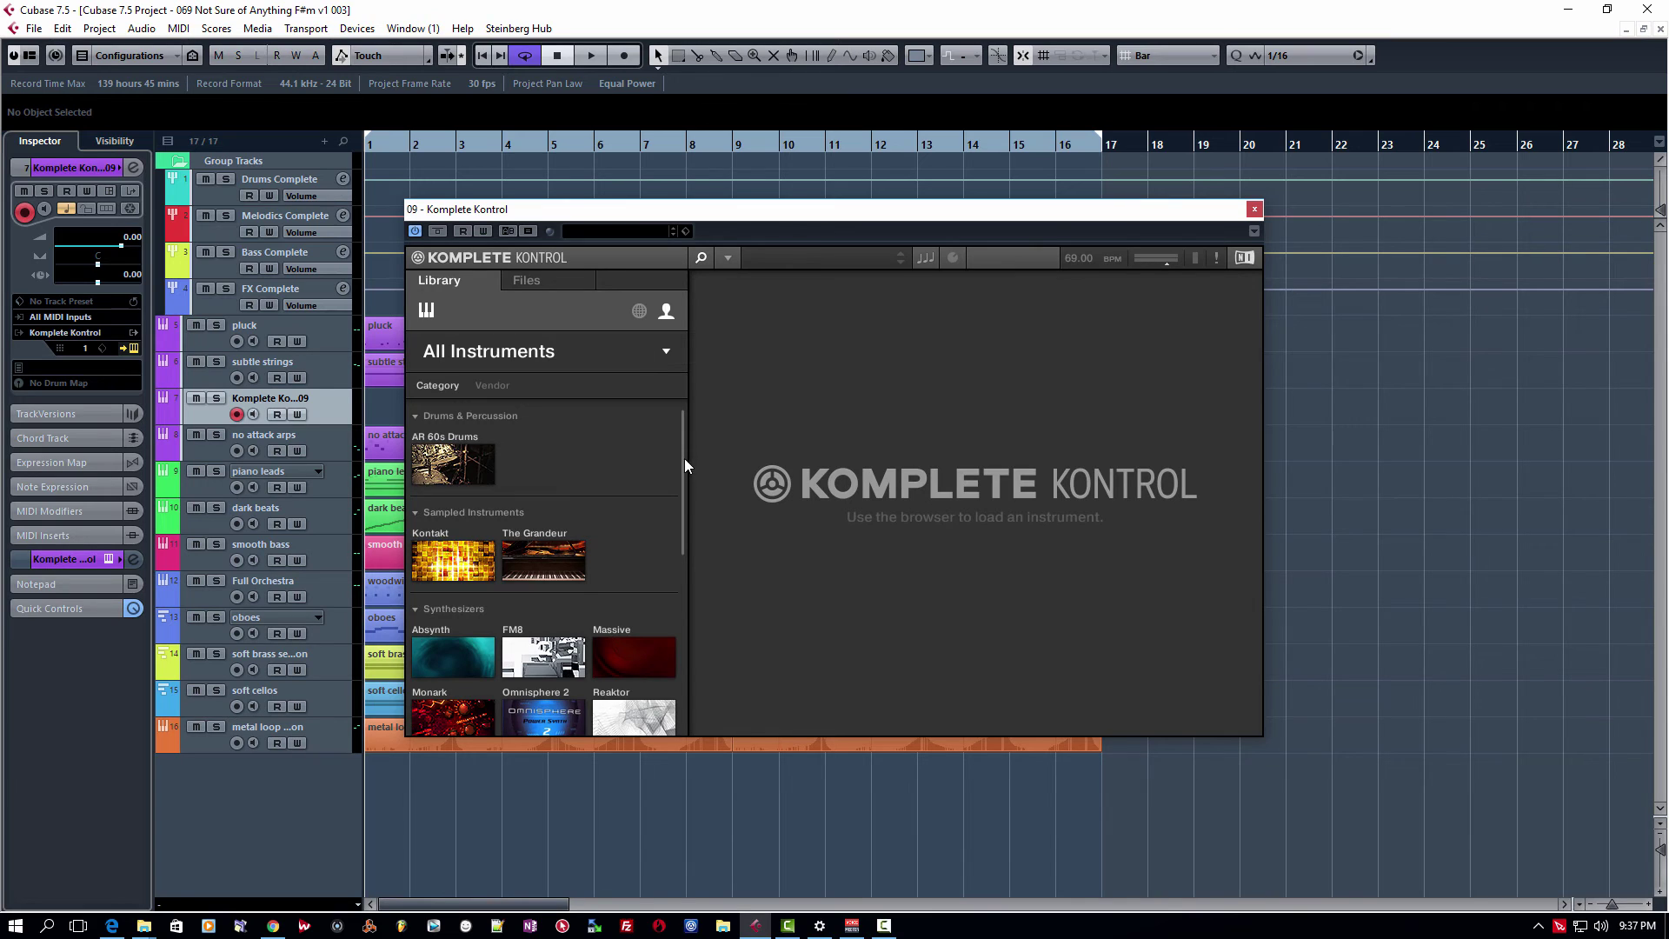
Load Serum's 'ATMS - Distant Stories' preset in Komplete Kontrol.
{"action": "left_click_drag", "start_coordinate": [685, 457], "coordinate": [499, 702]}
{"action": "left_click", "coordinate": [441, 692]}
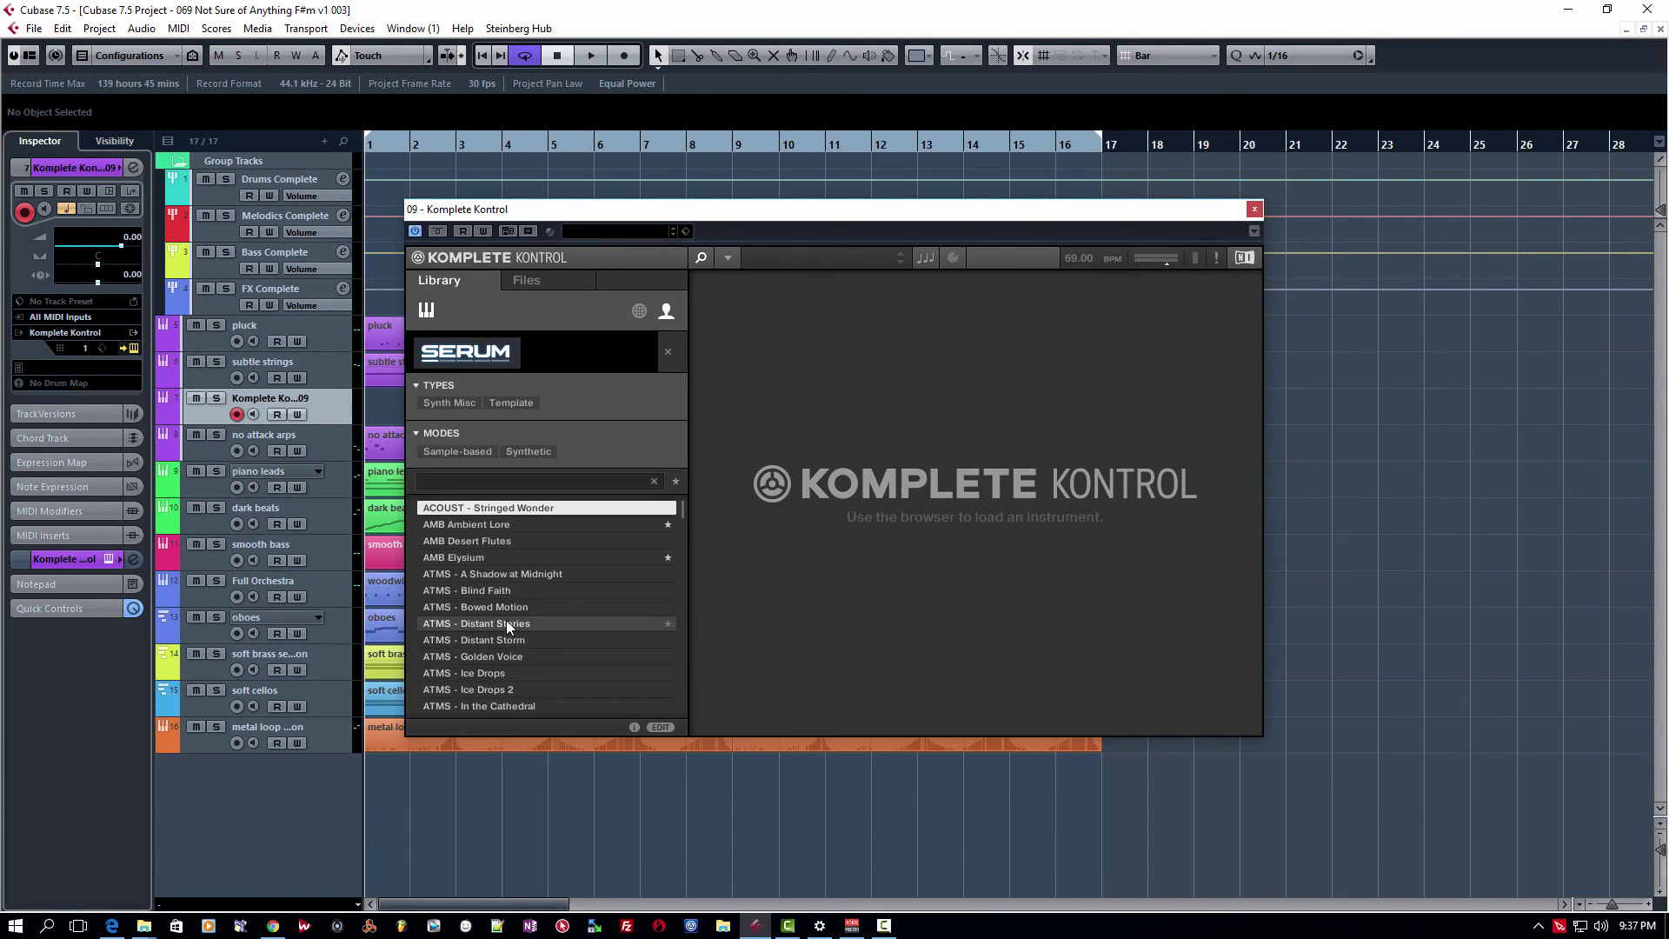
{"action": "left_click", "coordinate": [507, 622]}
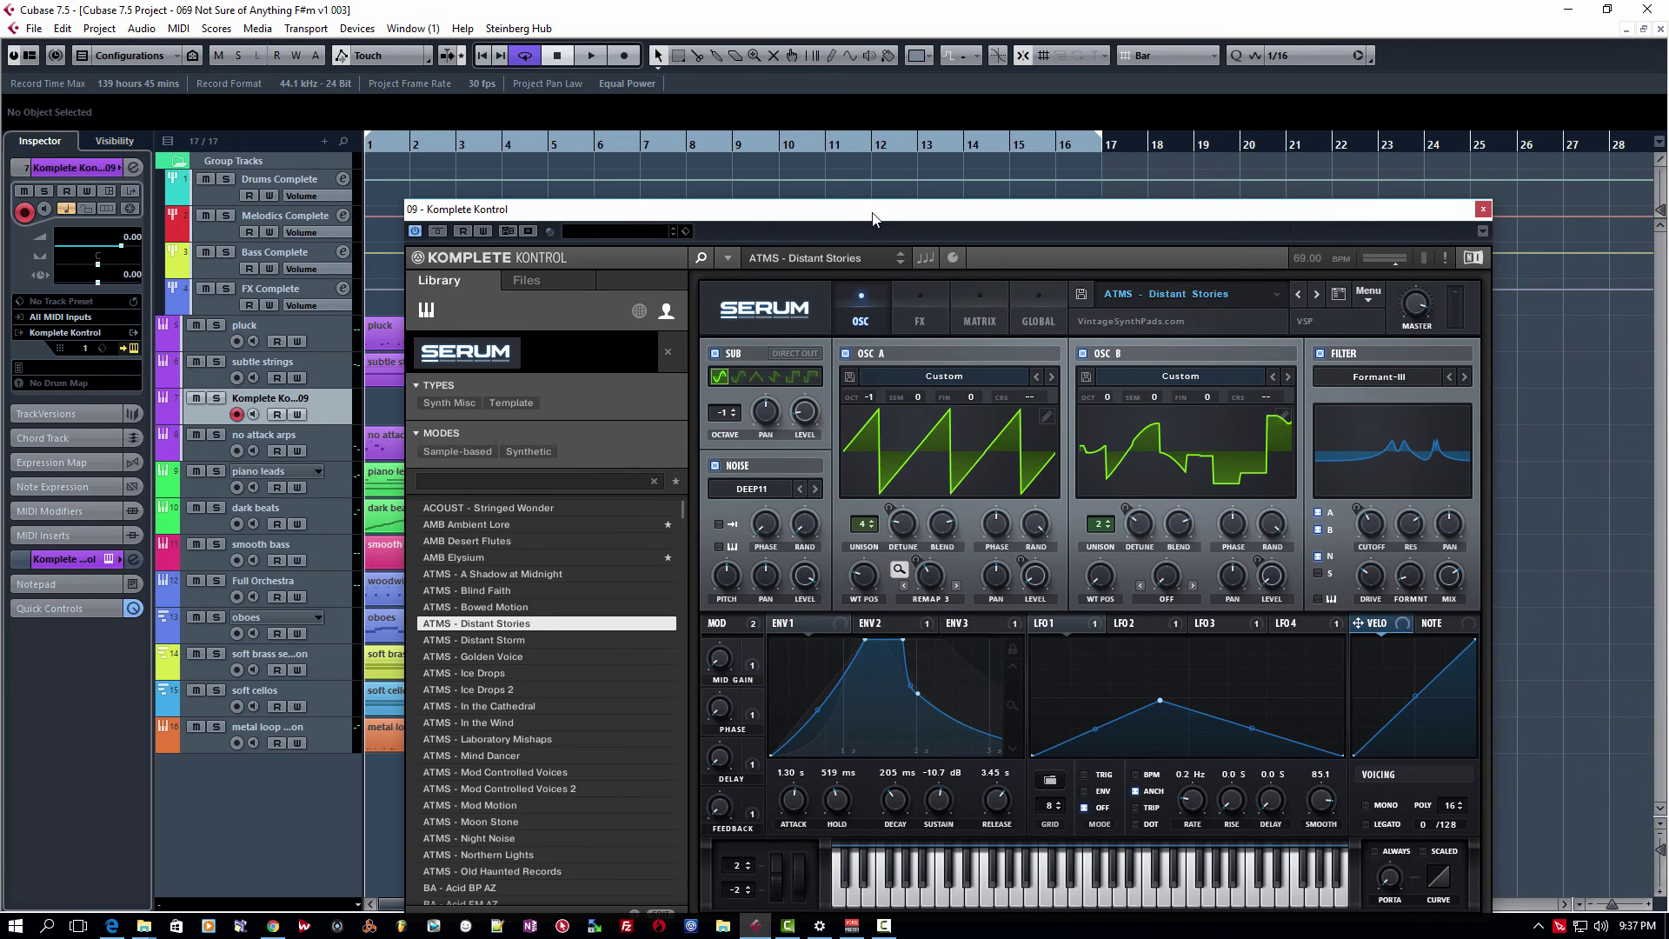